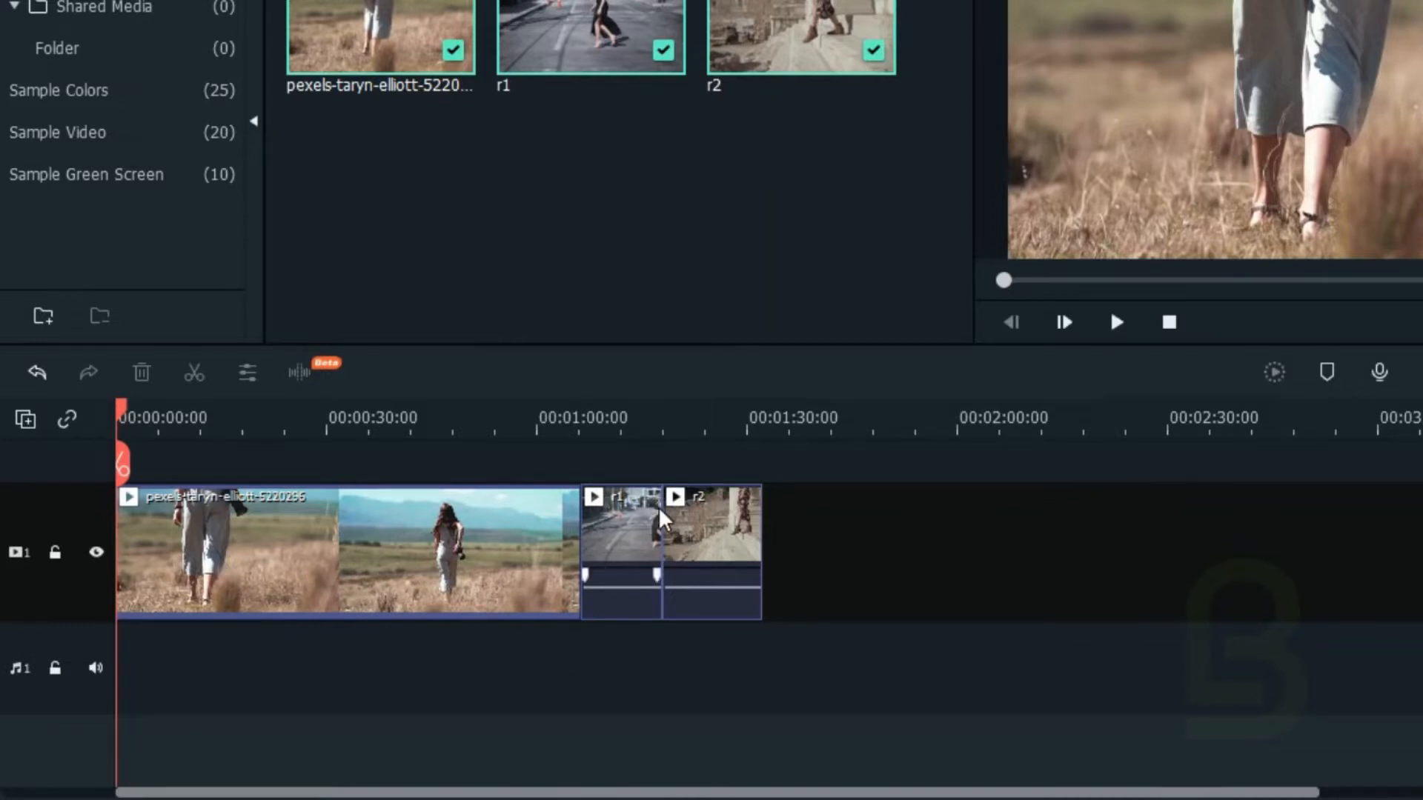
Step: Move the r1 clip to the start of video track 2 and trim the first clip's end to match r1's length
drag(623, 522, 172, 486)
scroll(277, 608, down, 1)
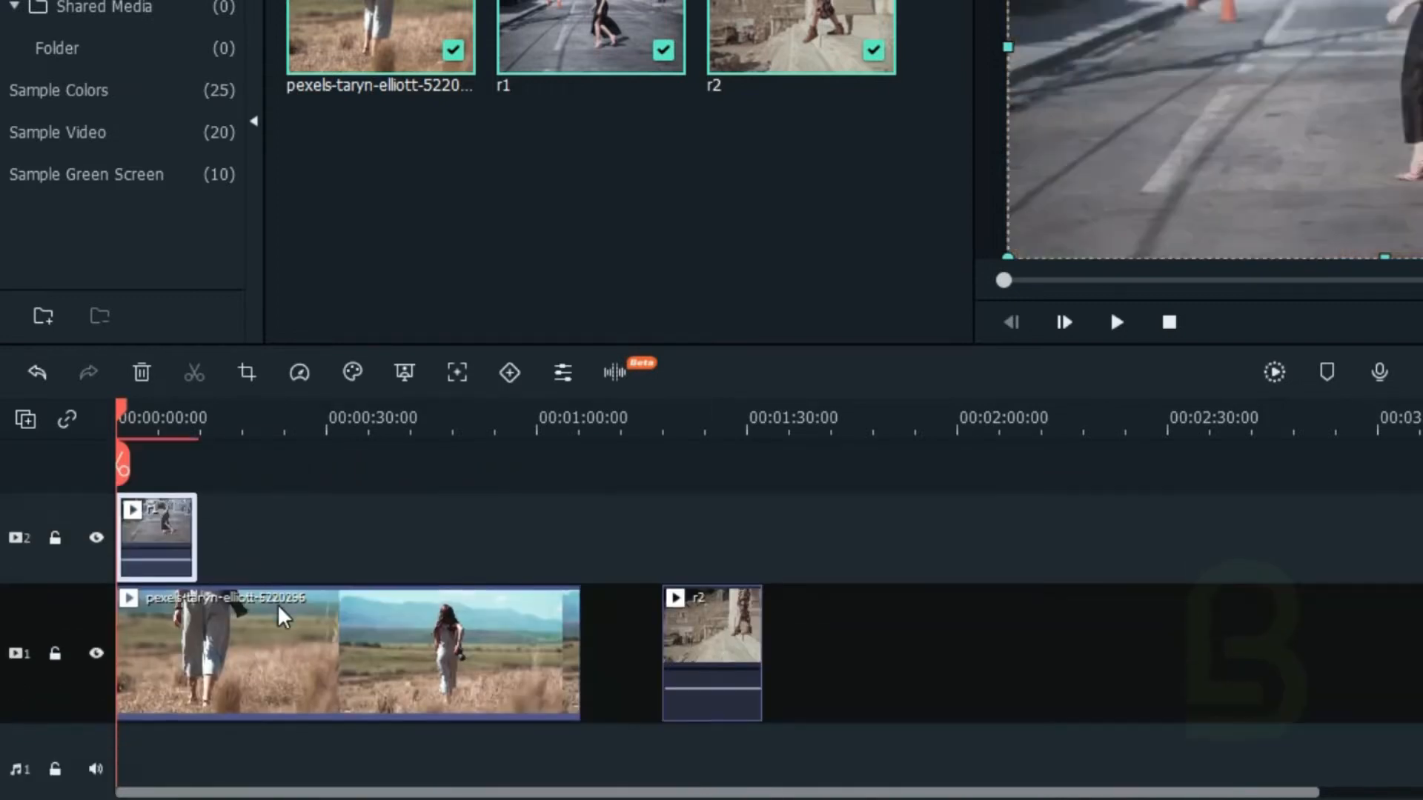
click(426, 638)
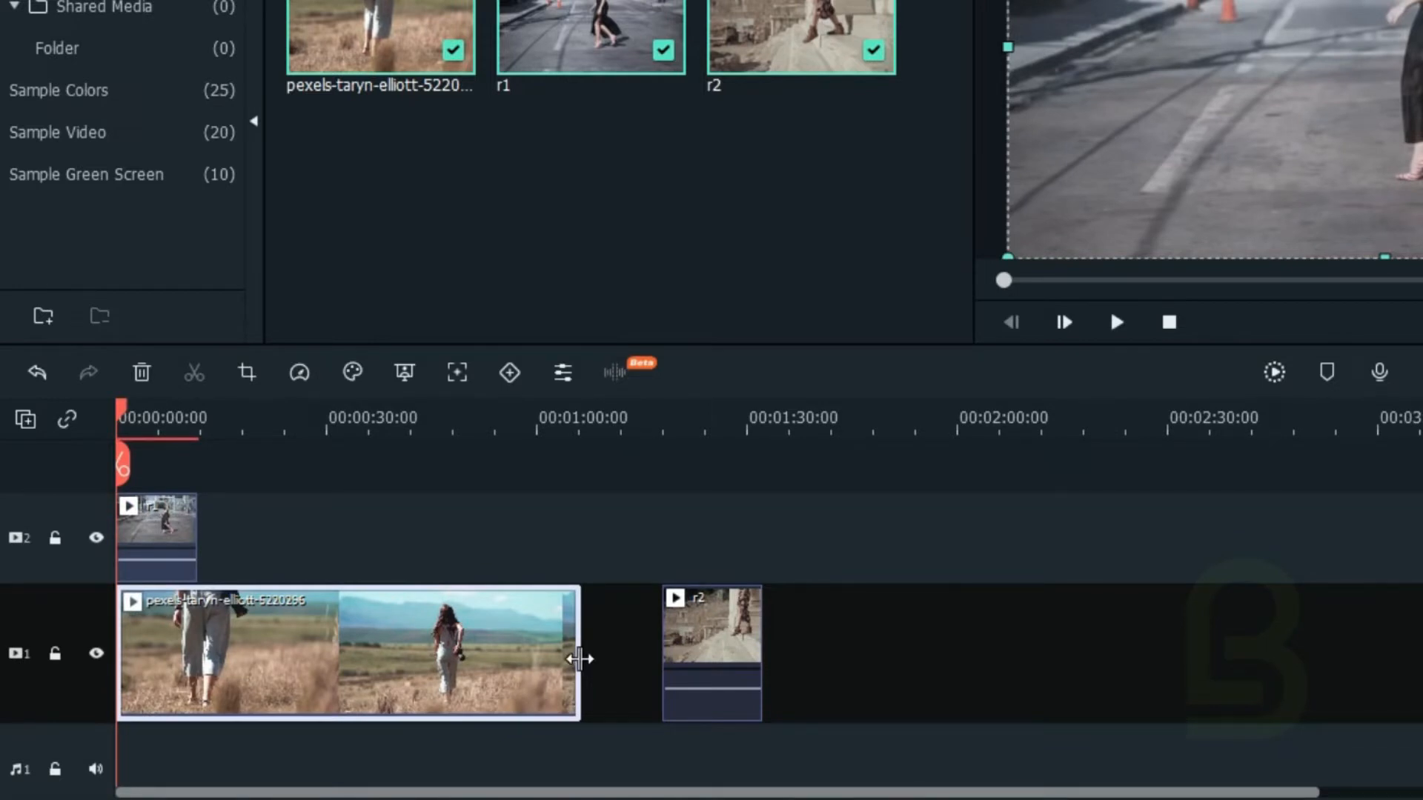
drag(579, 659, 197, 645)
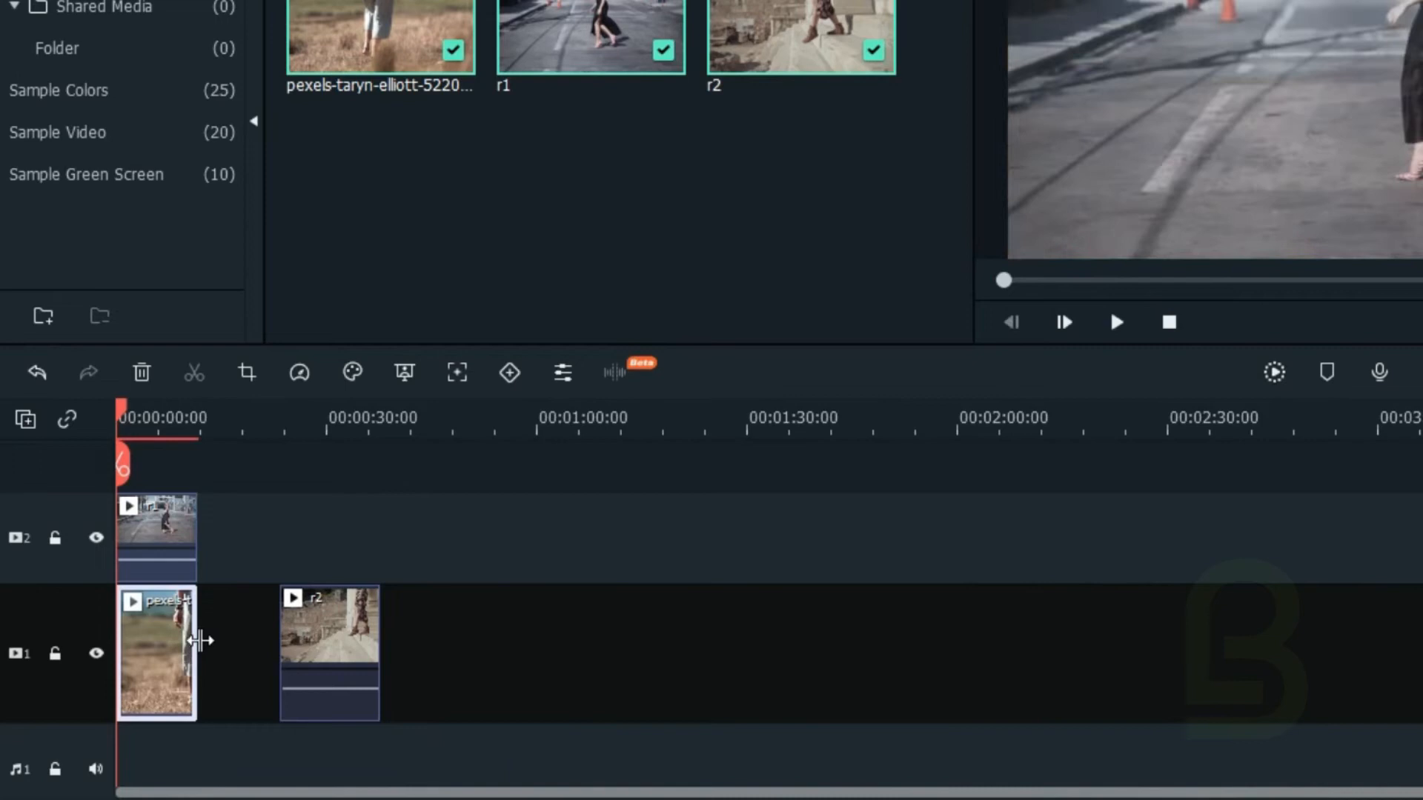
Step: Move the r1 clip back to video track 1, between the trimmed first clip and r2
click(154, 535)
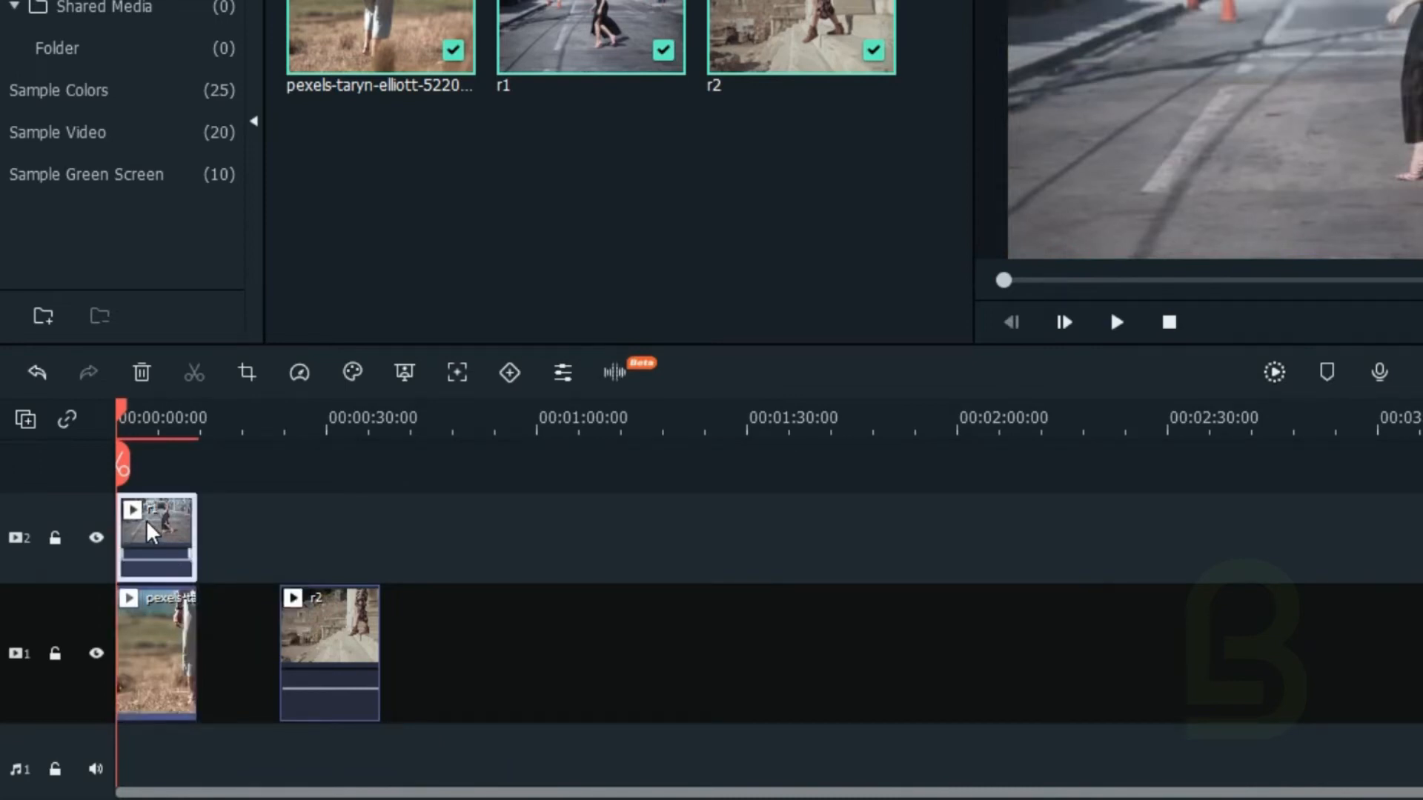
drag(148, 523, 218, 601)
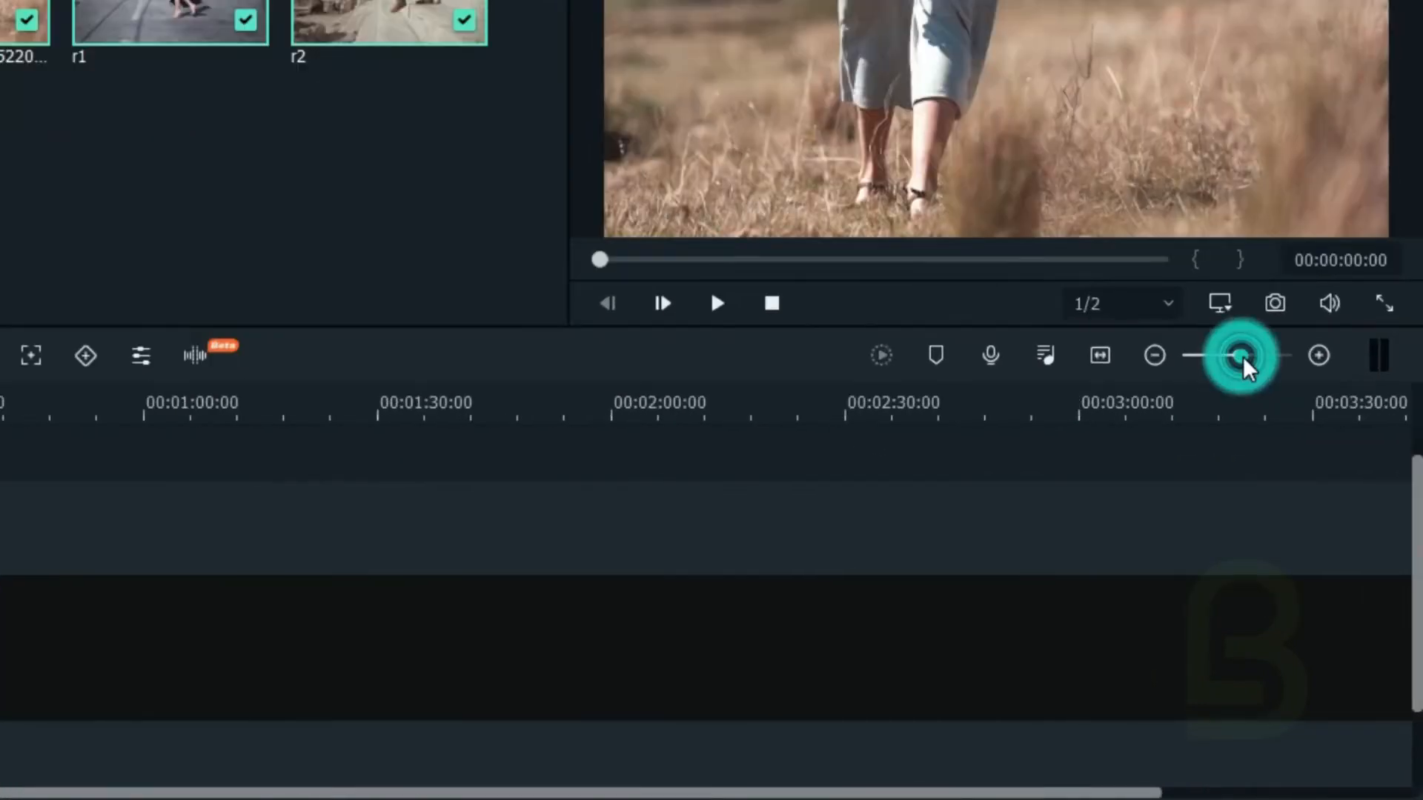
drag(1268, 425, 1276, 427)
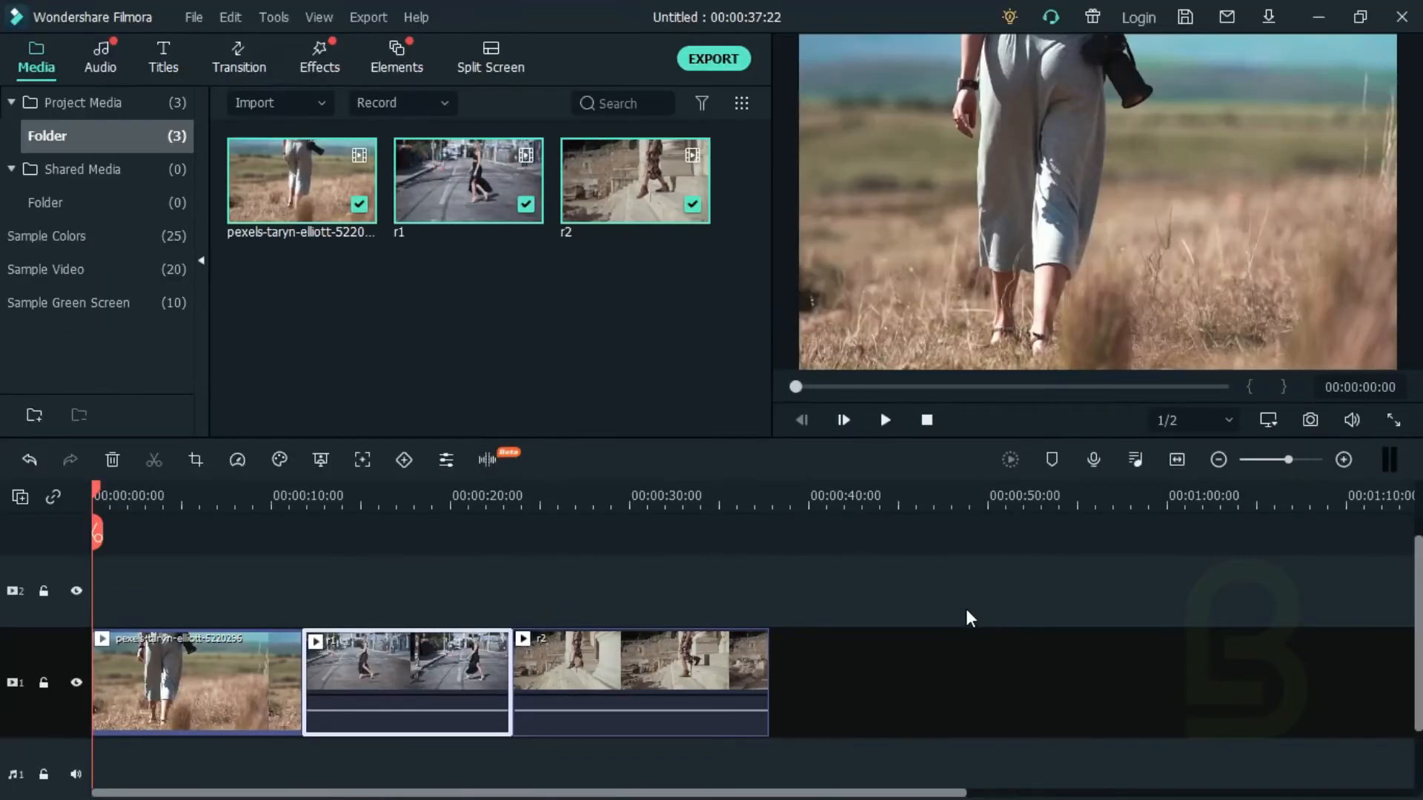
click(961, 624)
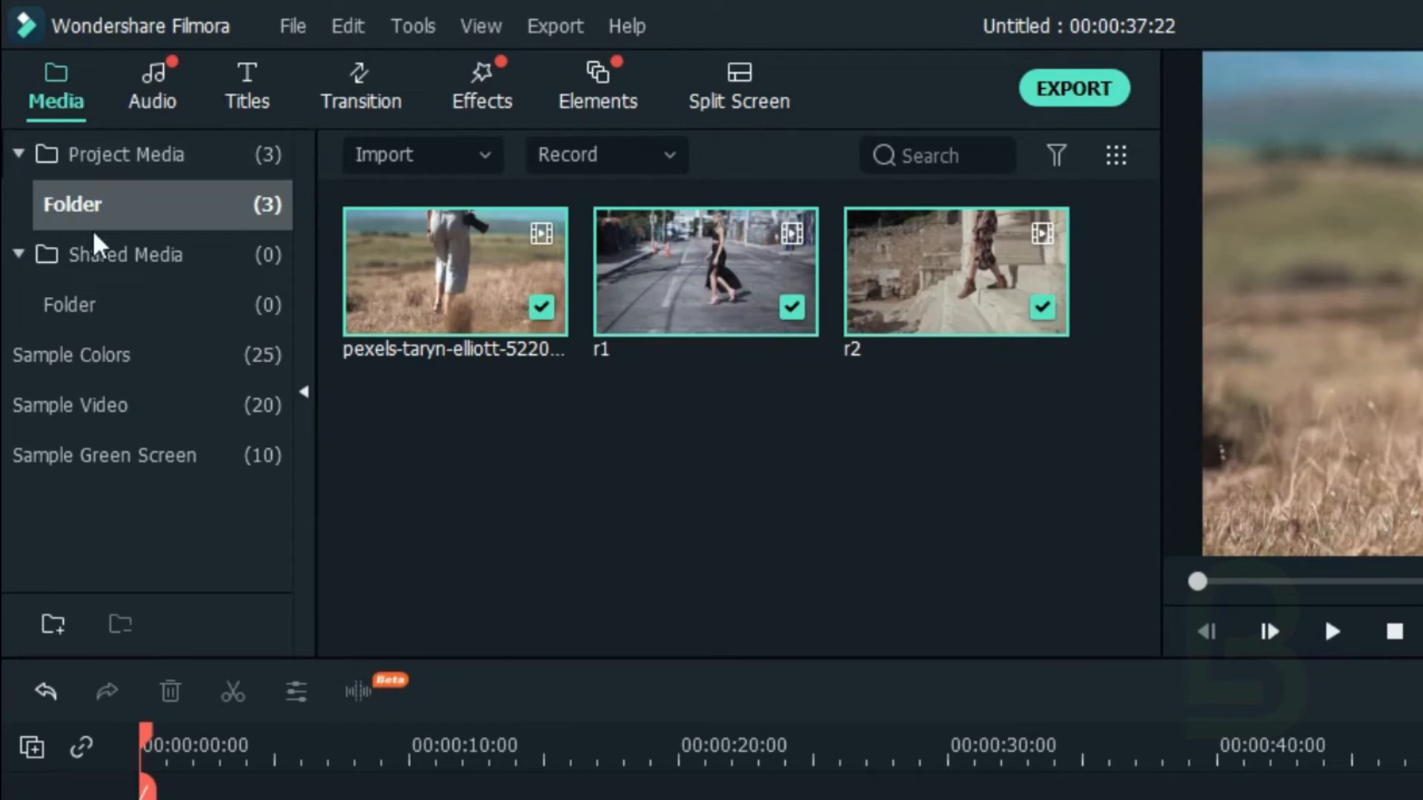
Step: Add the Black sample color to video track 2, above the first clip
click(89, 356)
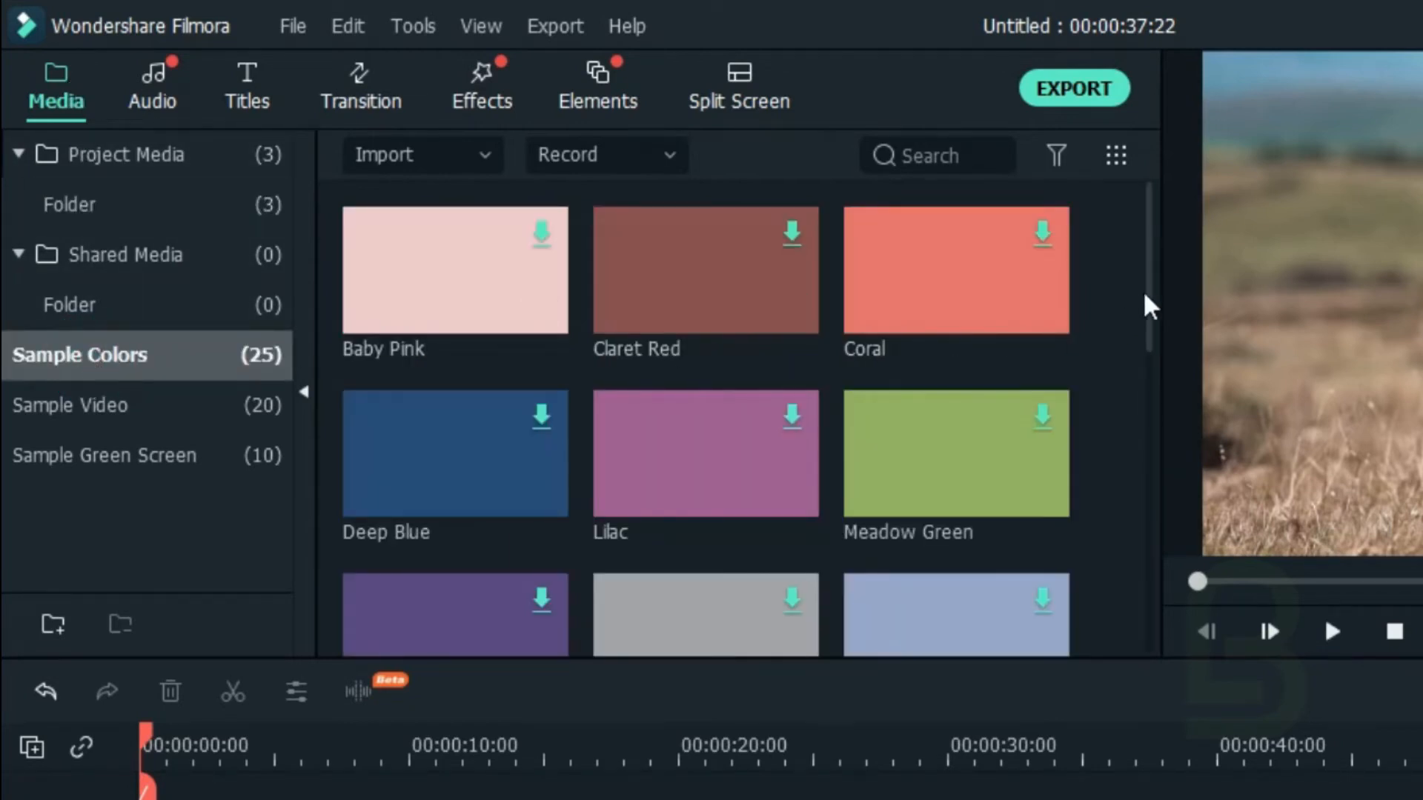
drag(1145, 290, 1138, 442)
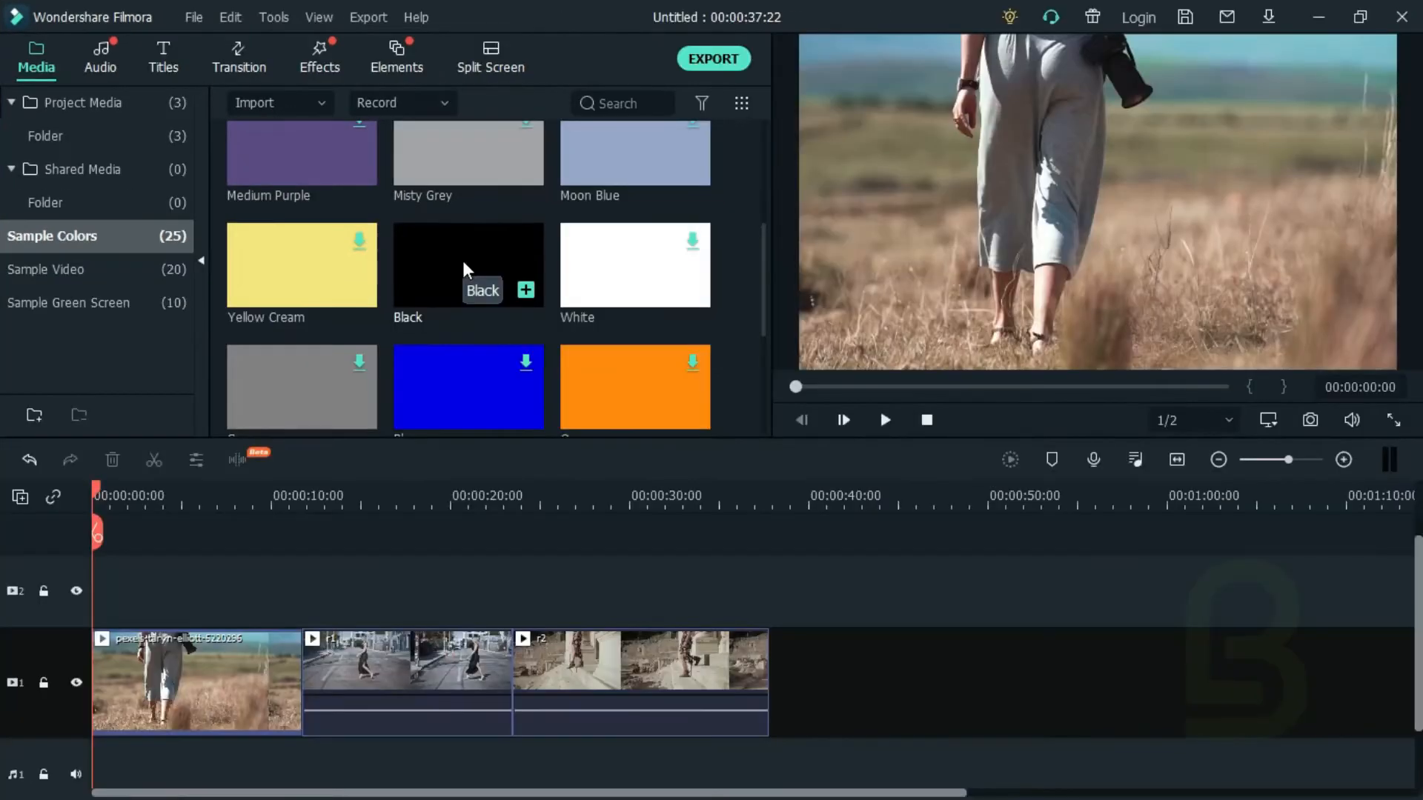
drag(459, 261, 233, 579)
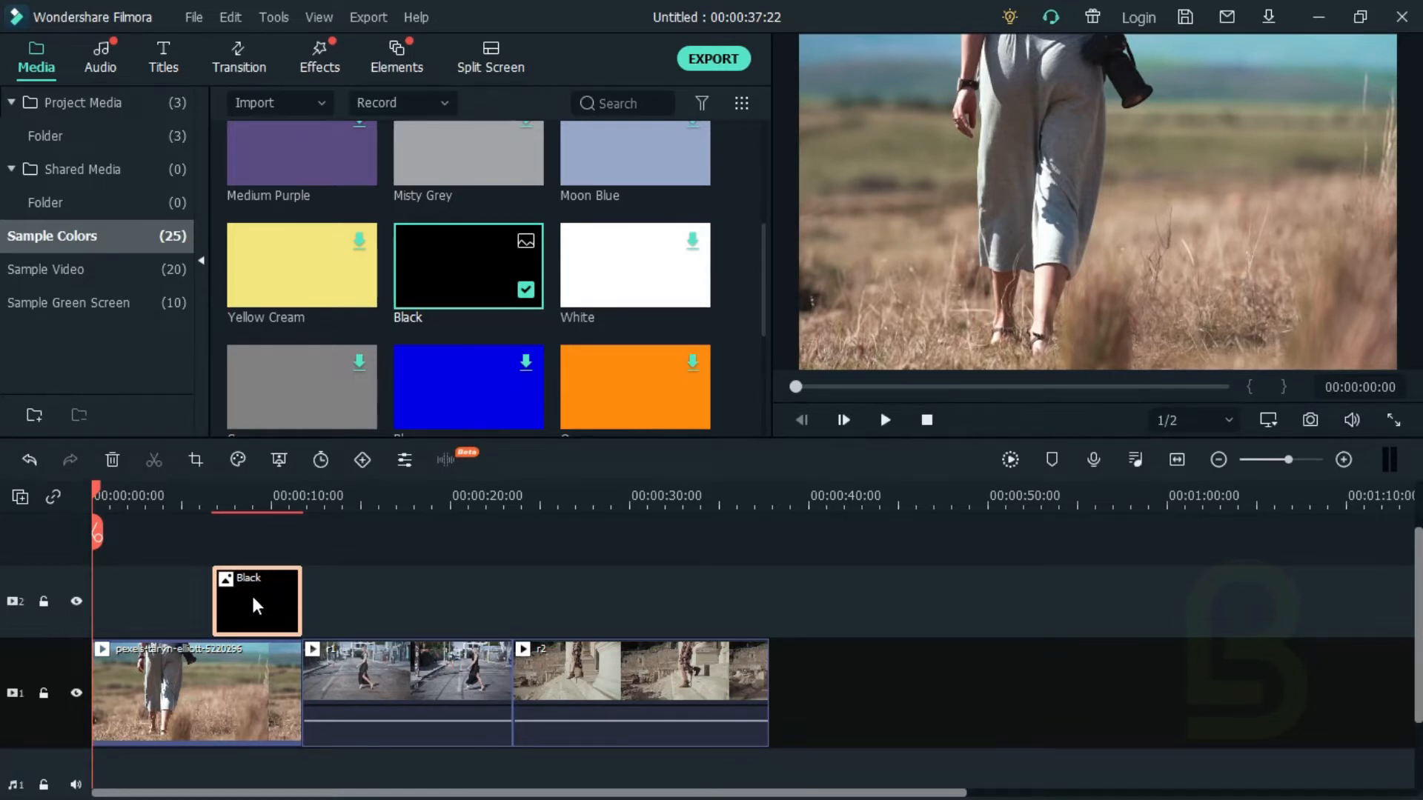
Step: Shorten the Black clip to about 2.5 seconds and align its end with the end of the first clip
right_click(258, 600)
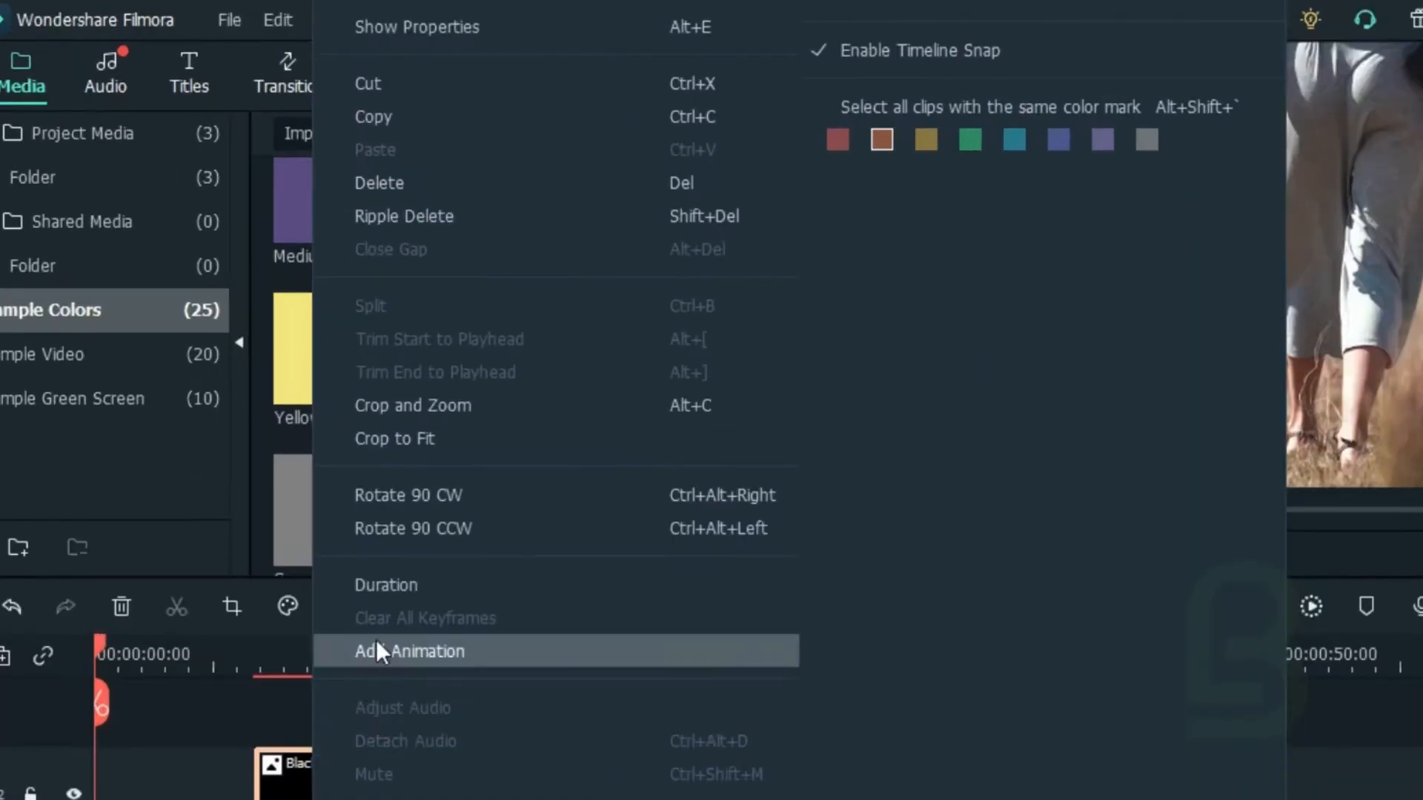
click(386, 597)
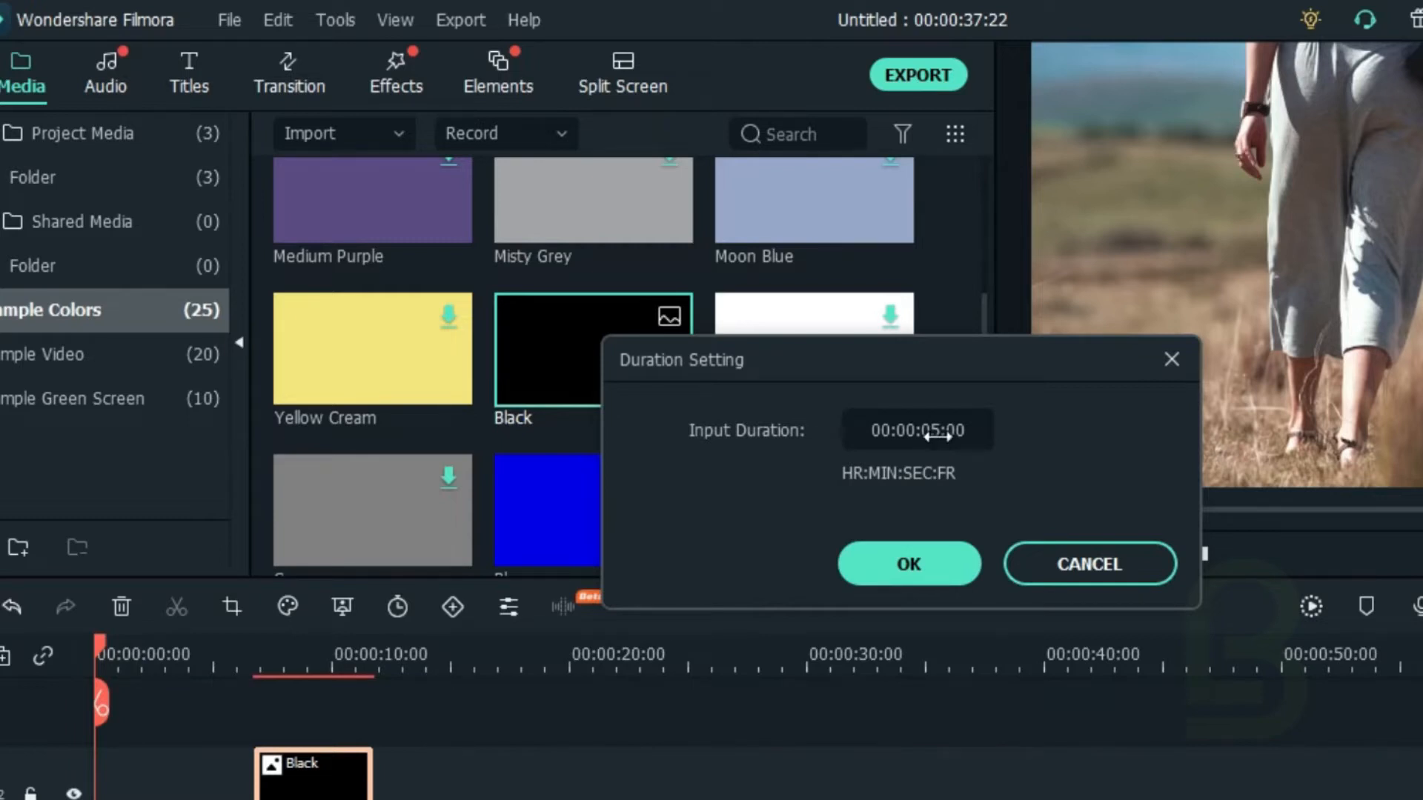
drag(932, 436, 868, 436)
click(921, 564)
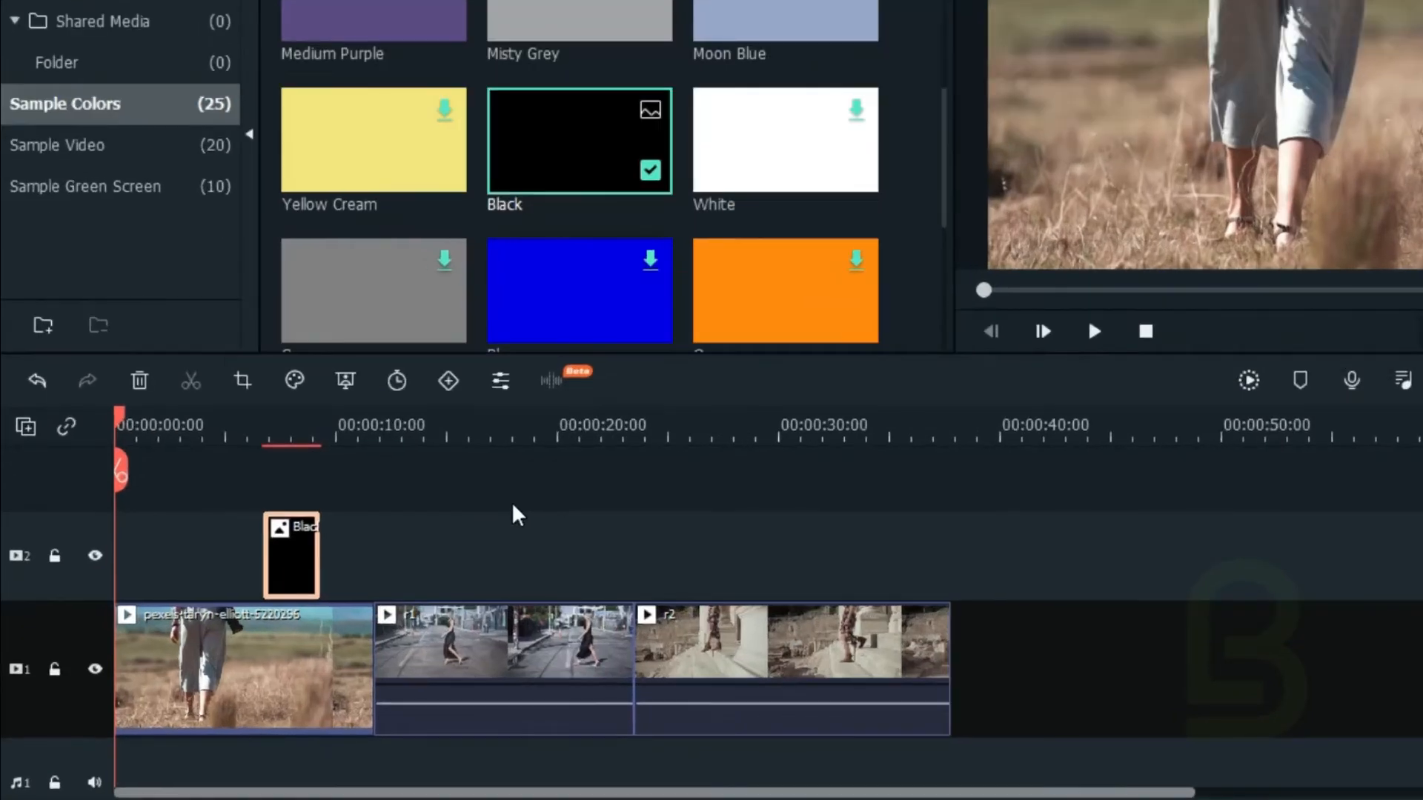
drag(300, 555, 338, 558)
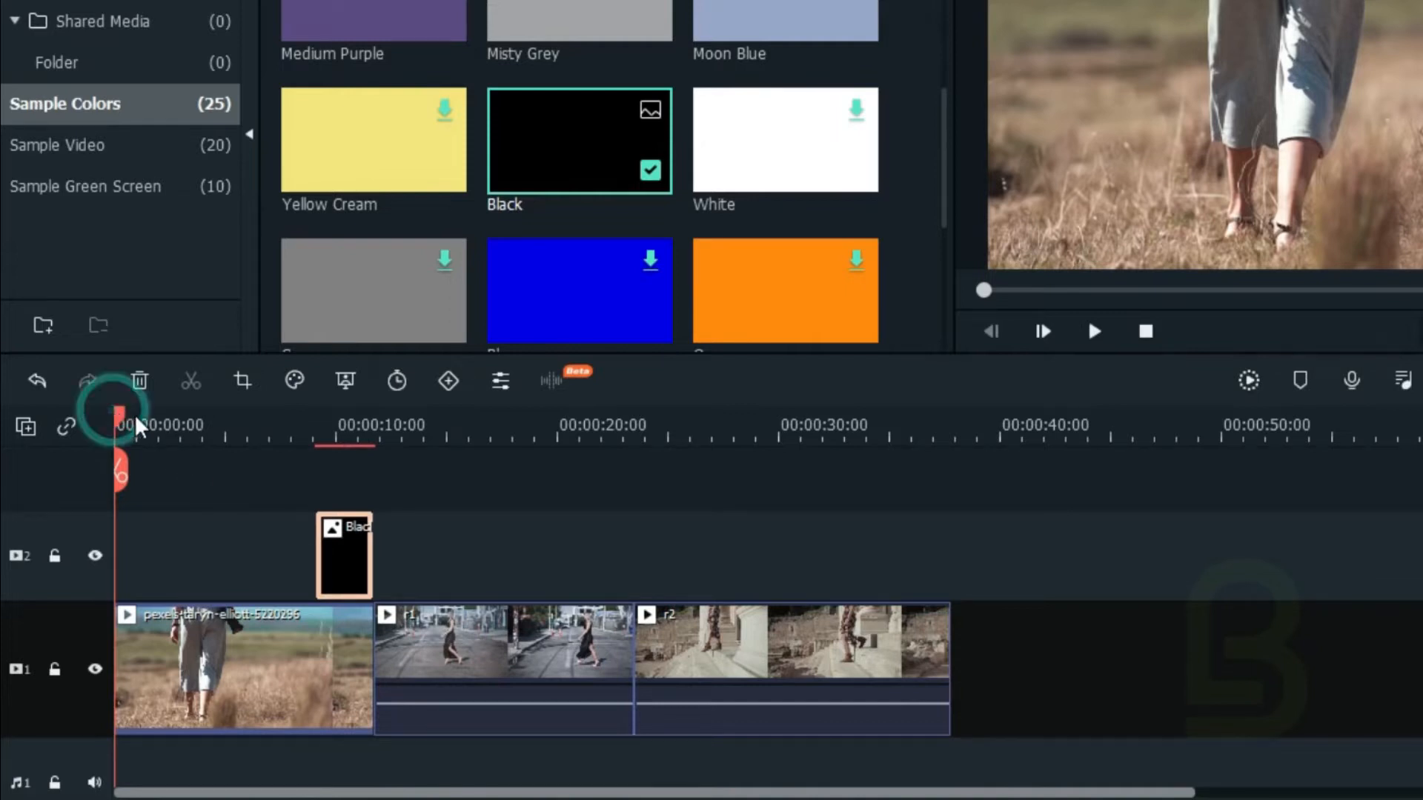
Step: Split the first clip on video track 1 at the start of the Black clip
drag(116, 413, 315, 460)
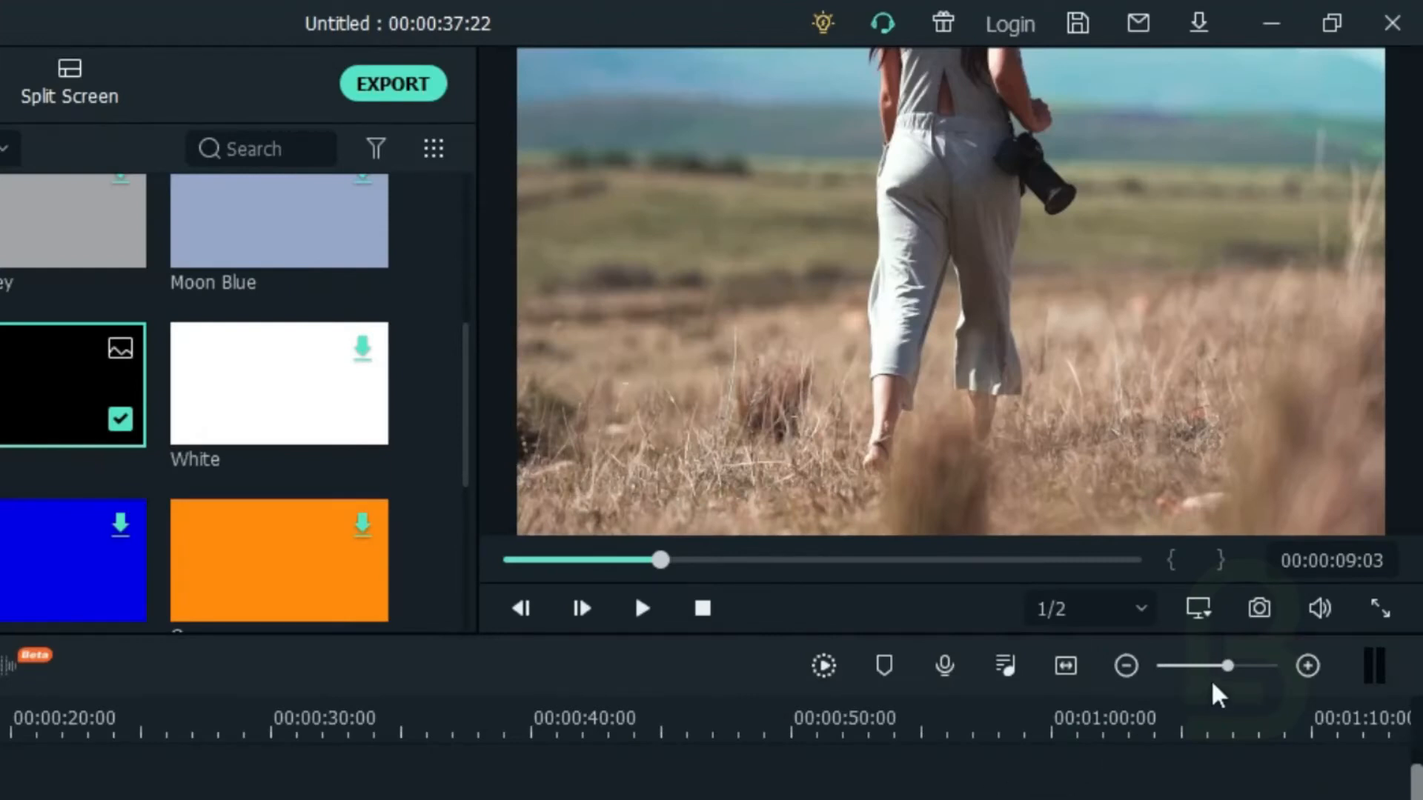
drag(1224, 662, 1244, 662)
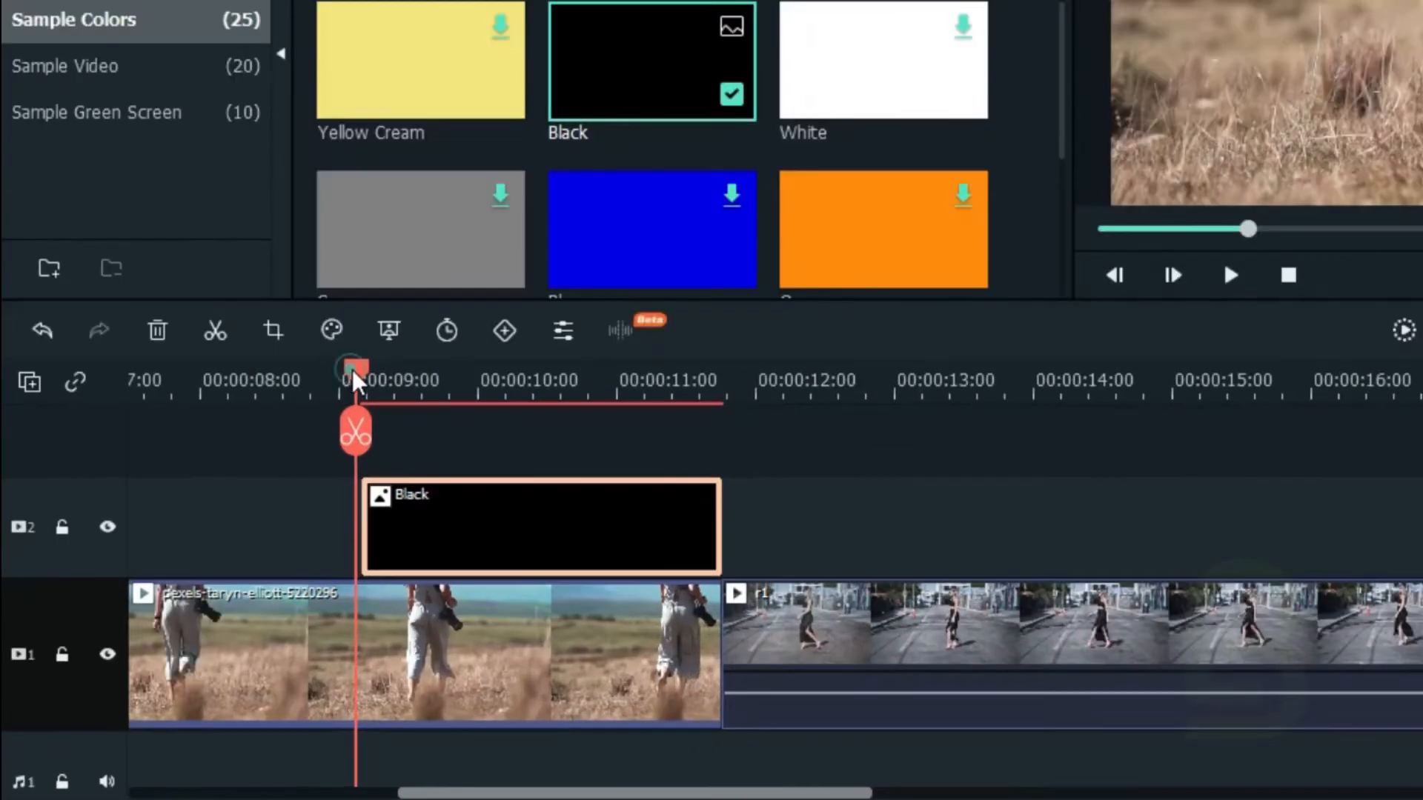
drag(253, 488, 263, 489)
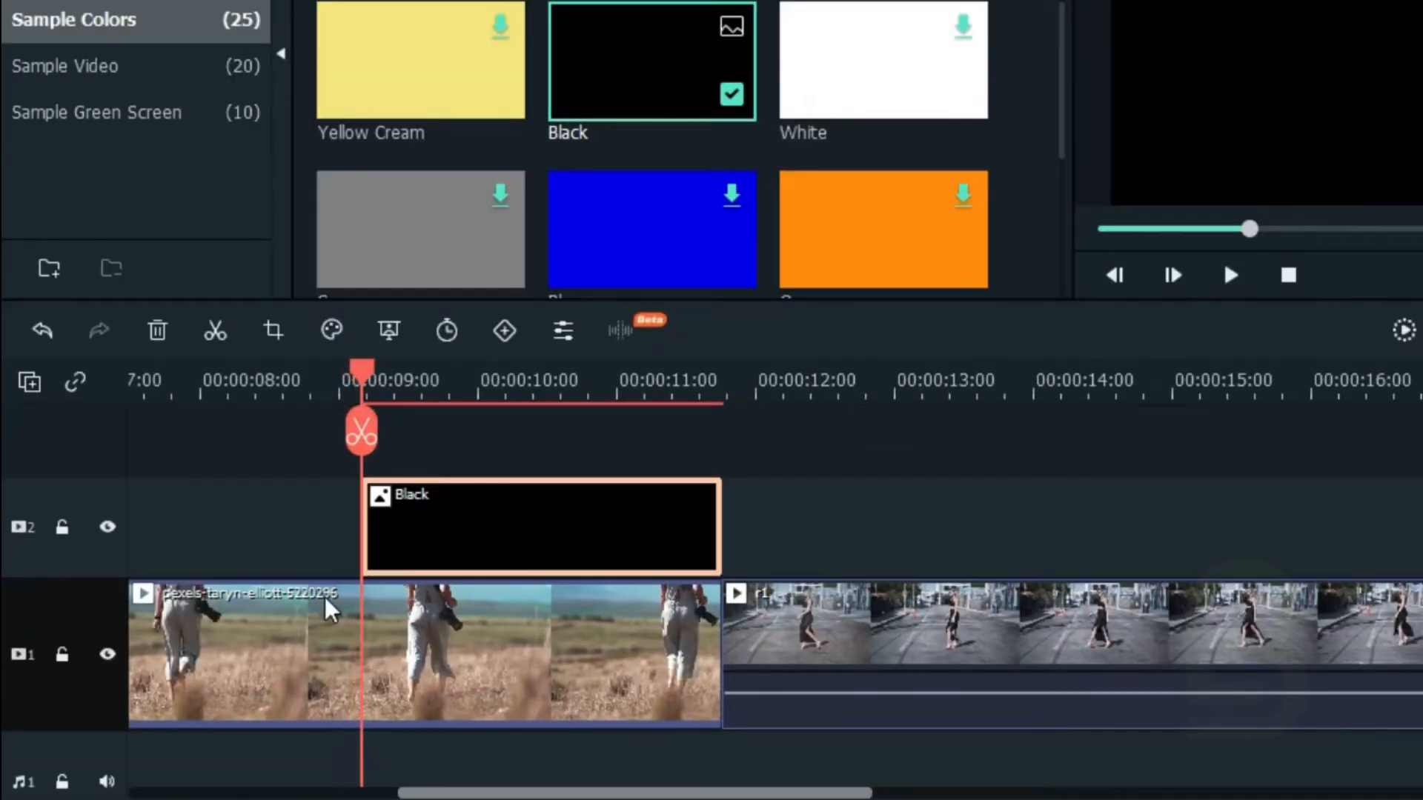
scroll(330, 600, down, 1)
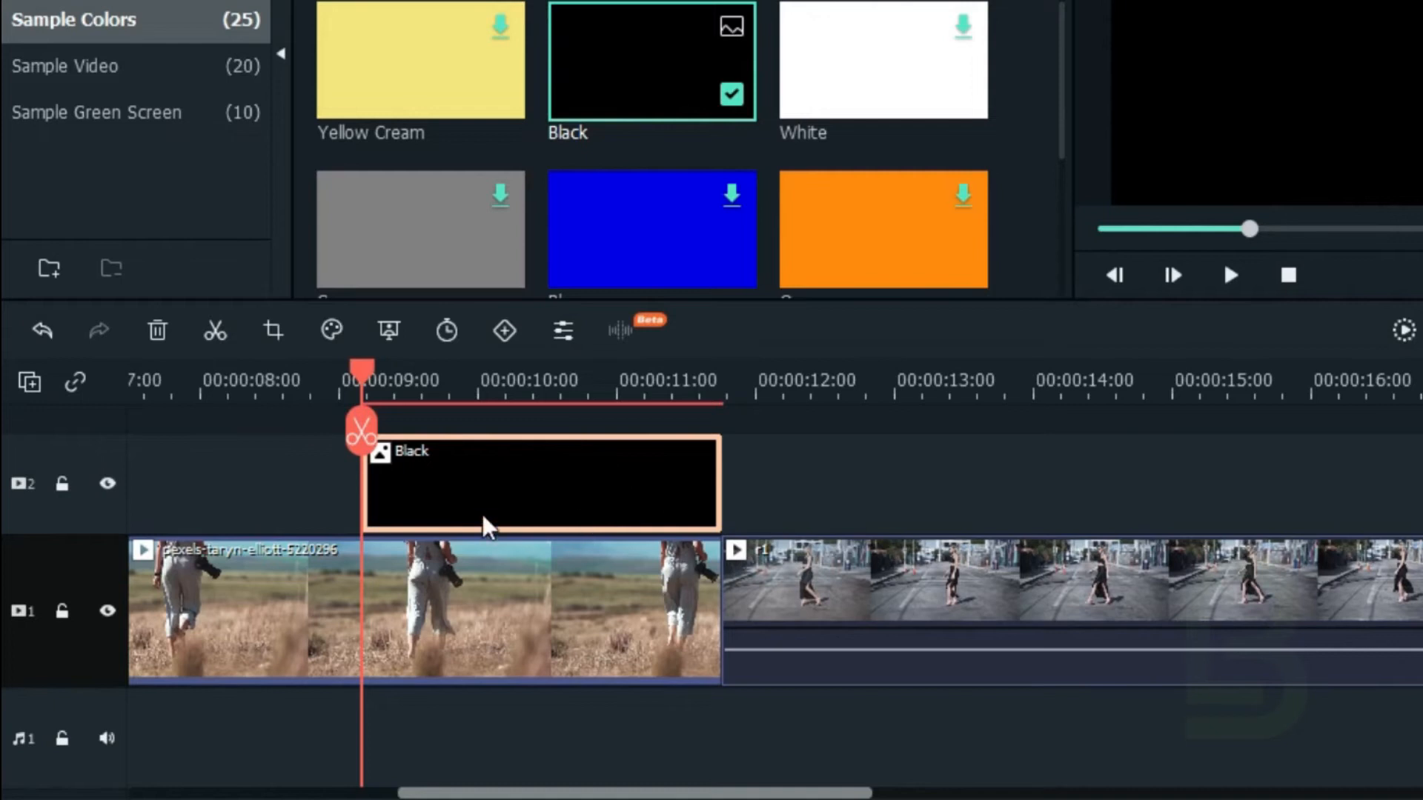
click(491, 704)
click(492, 646)
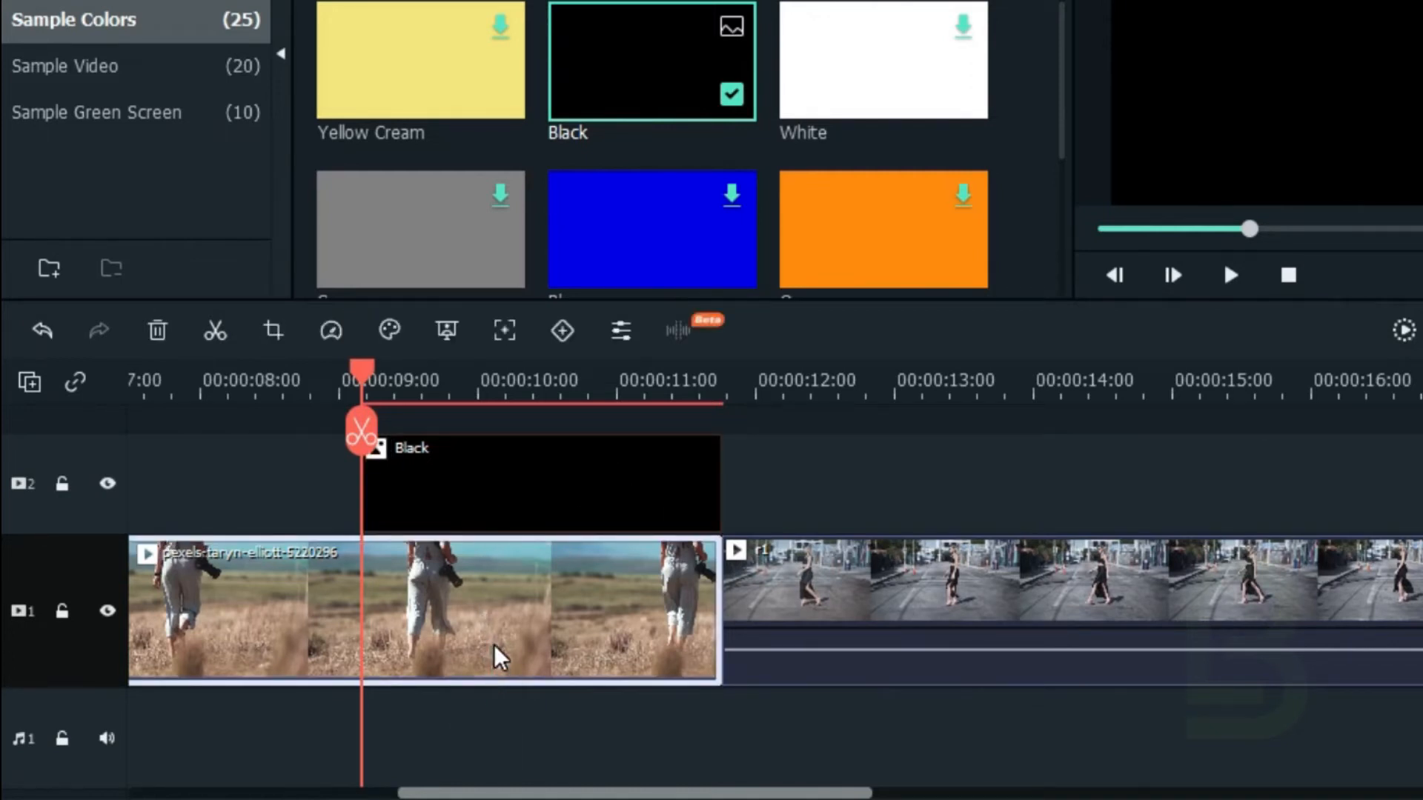
click(216, 334)
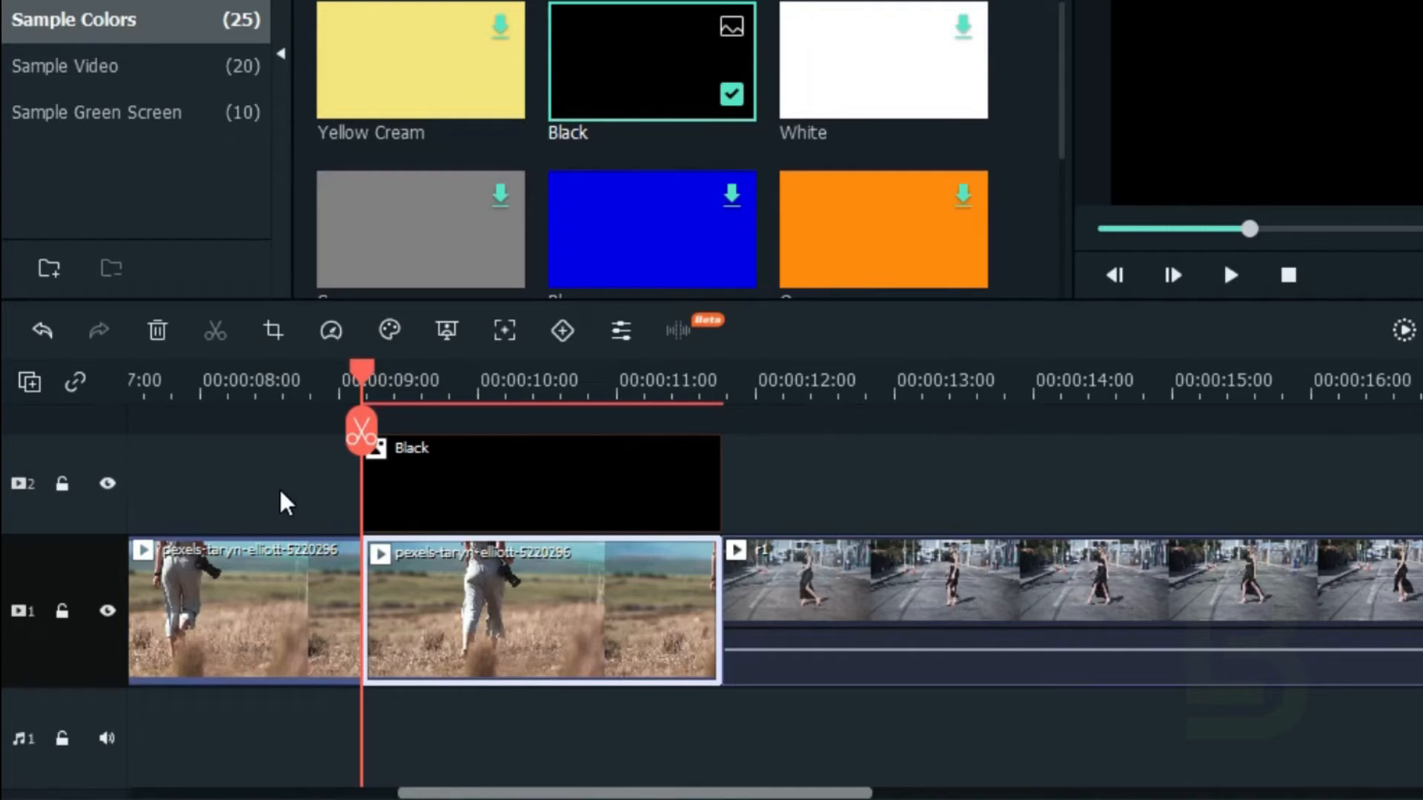
Step: Move the Black clip above the beginning of r1 and split r1 at the Black clip's end
click(440, 455)
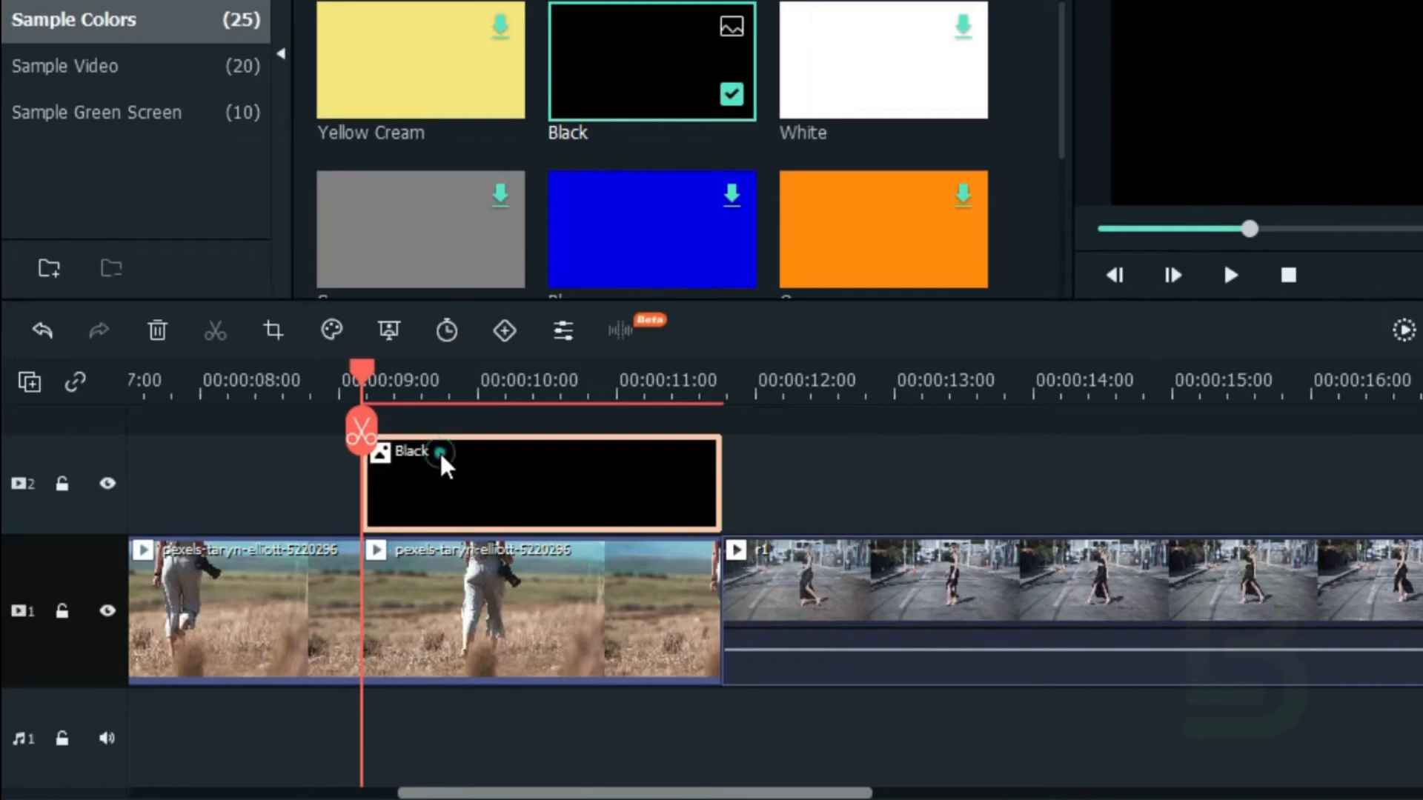
drag(425, 470, 768, 470)
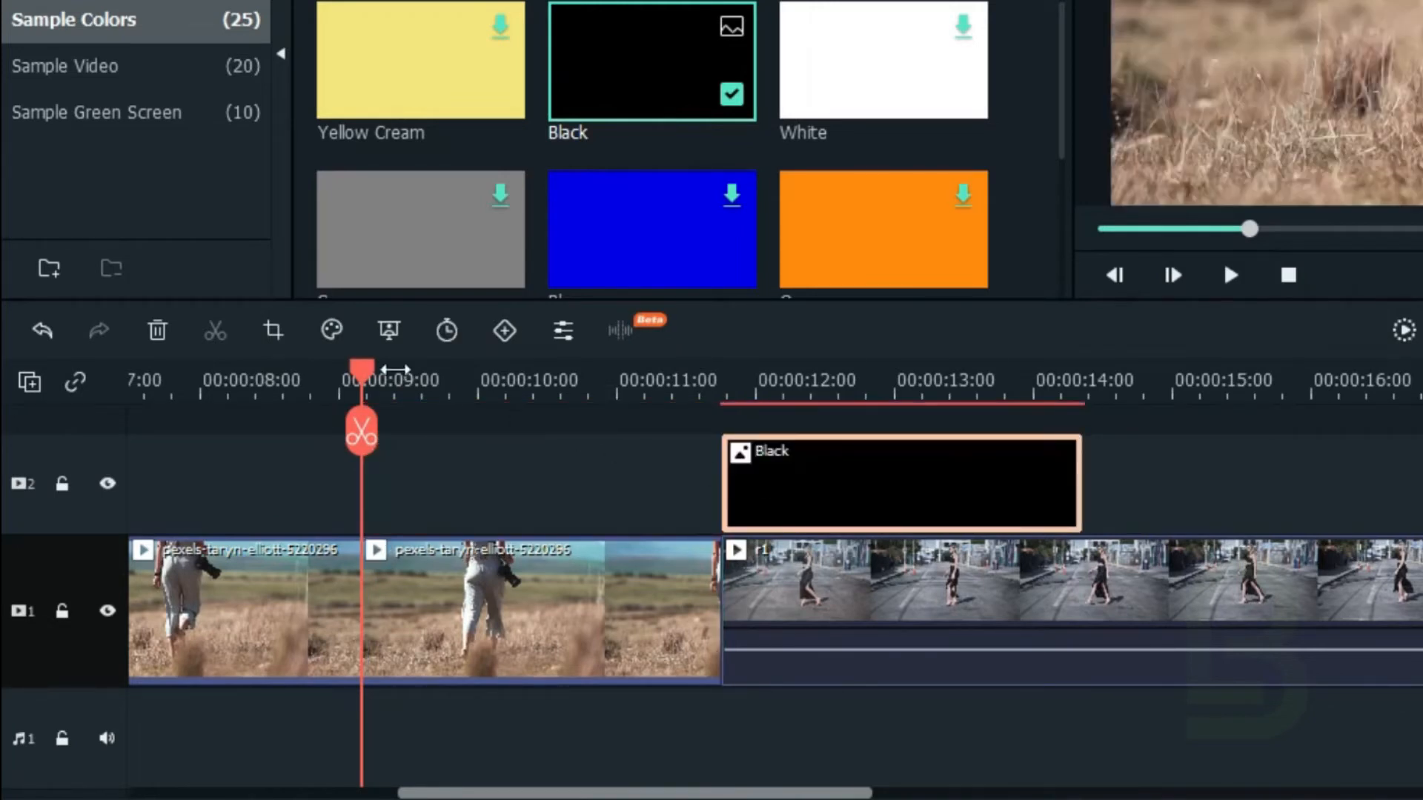
drag(353, 368, 1086, 443)
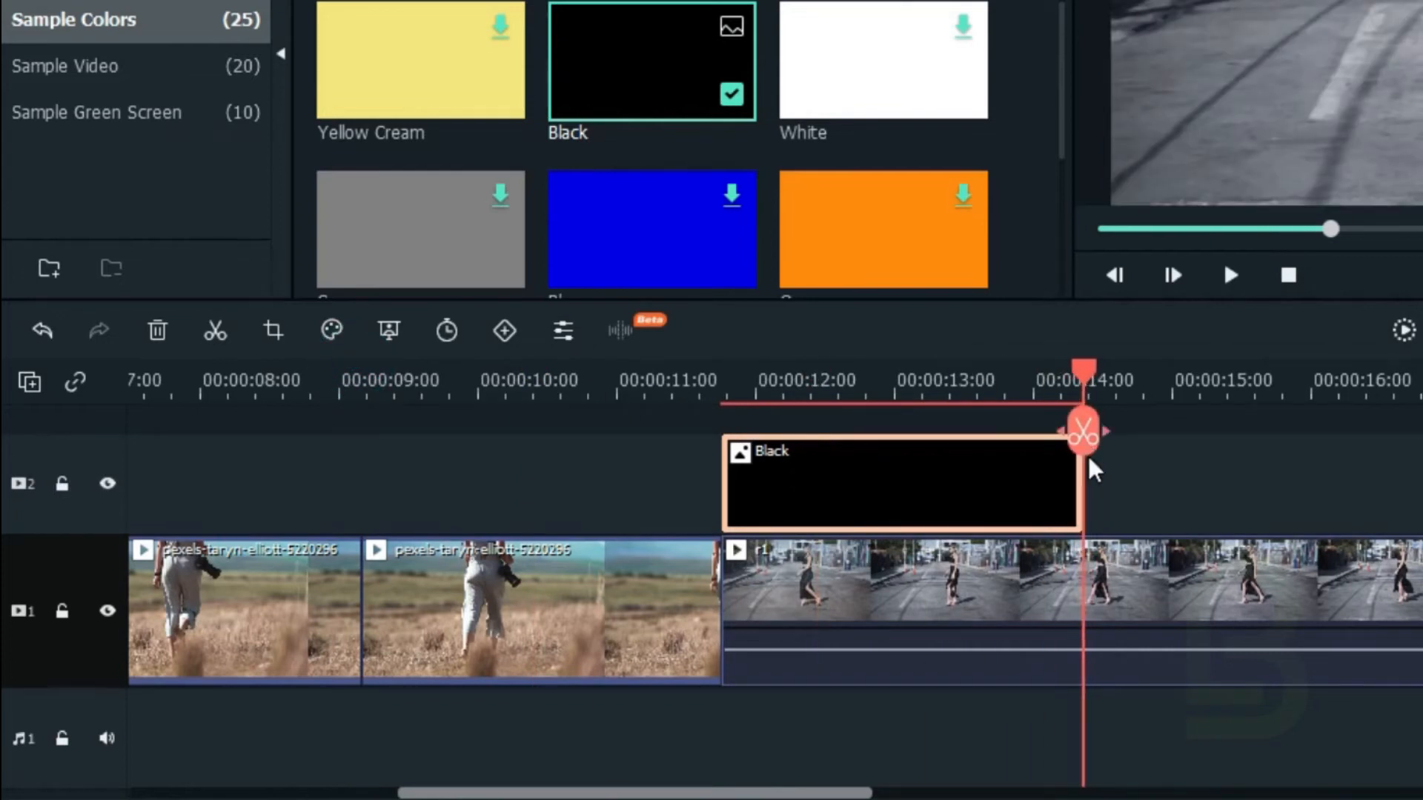
click(1162, 667)
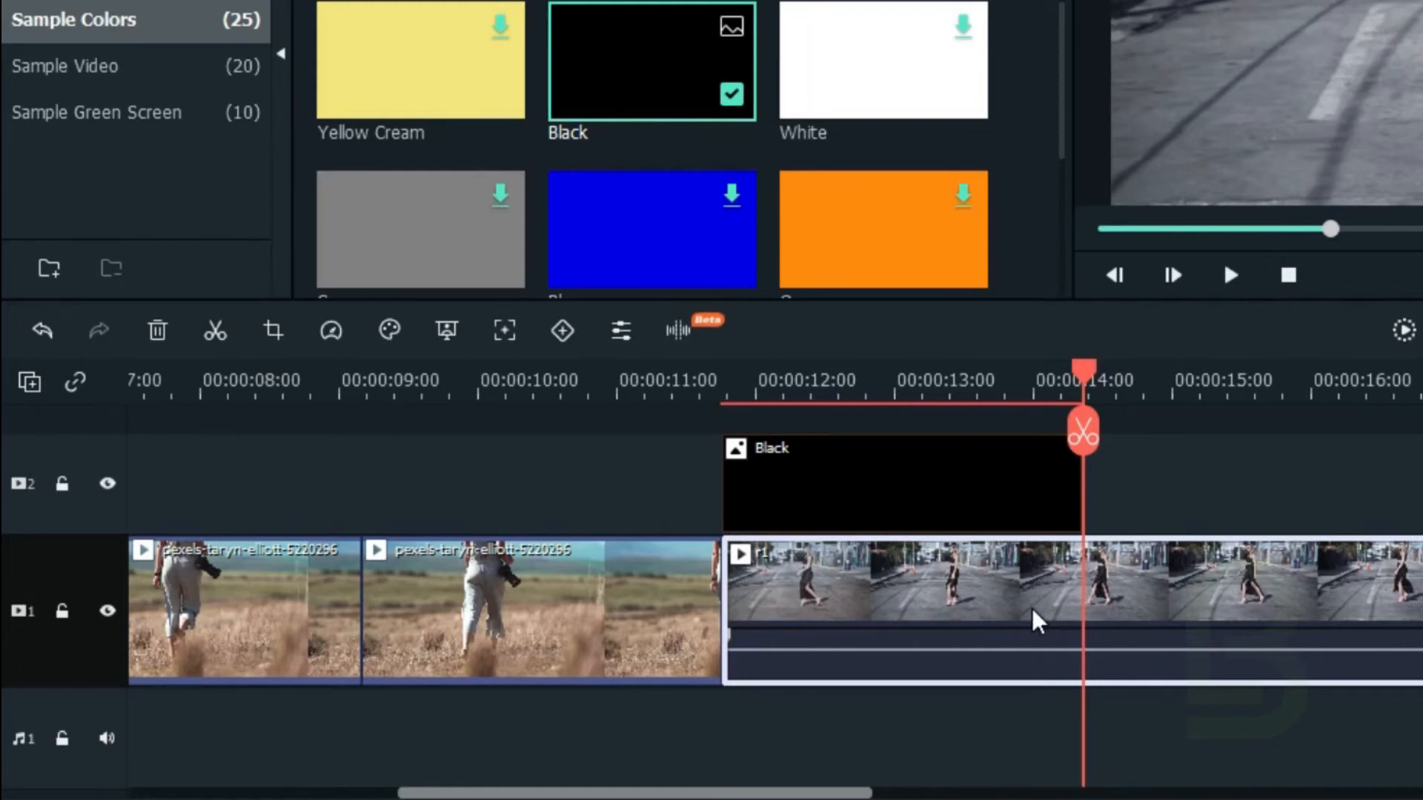
click(213, 334)
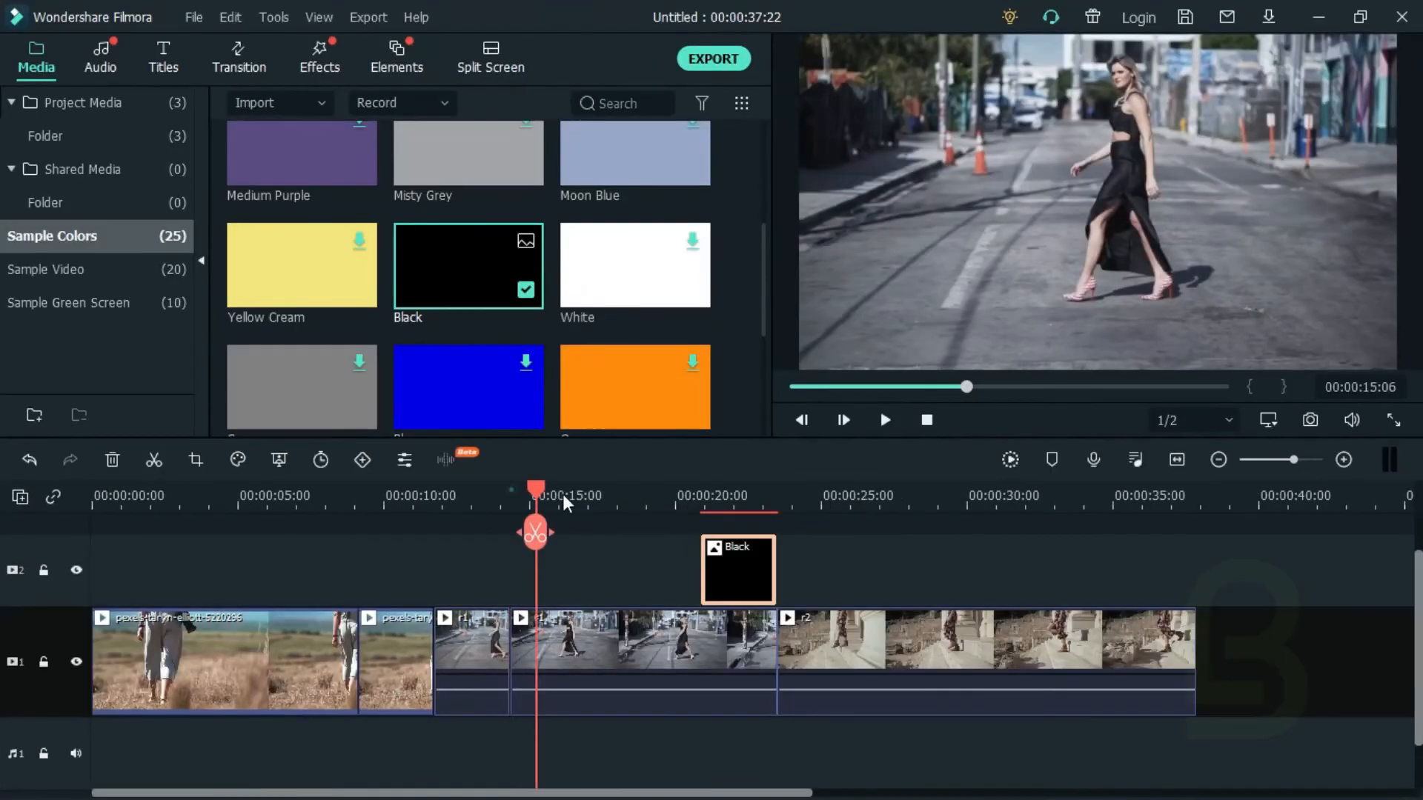
Step: Delete the Black clip above the beginning of r2 from video track 2
drag(1274, 460, 1300, 460)
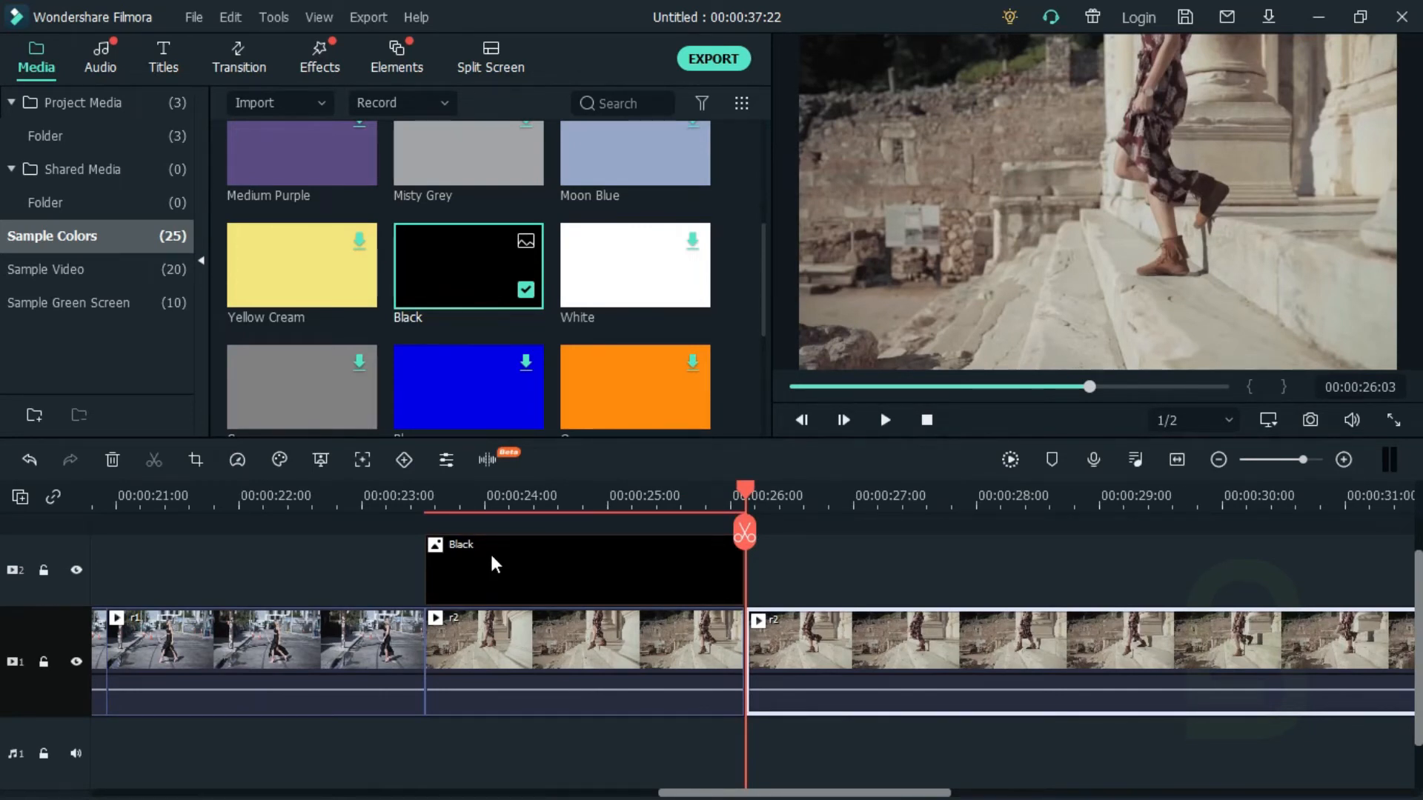
click(491, 557)
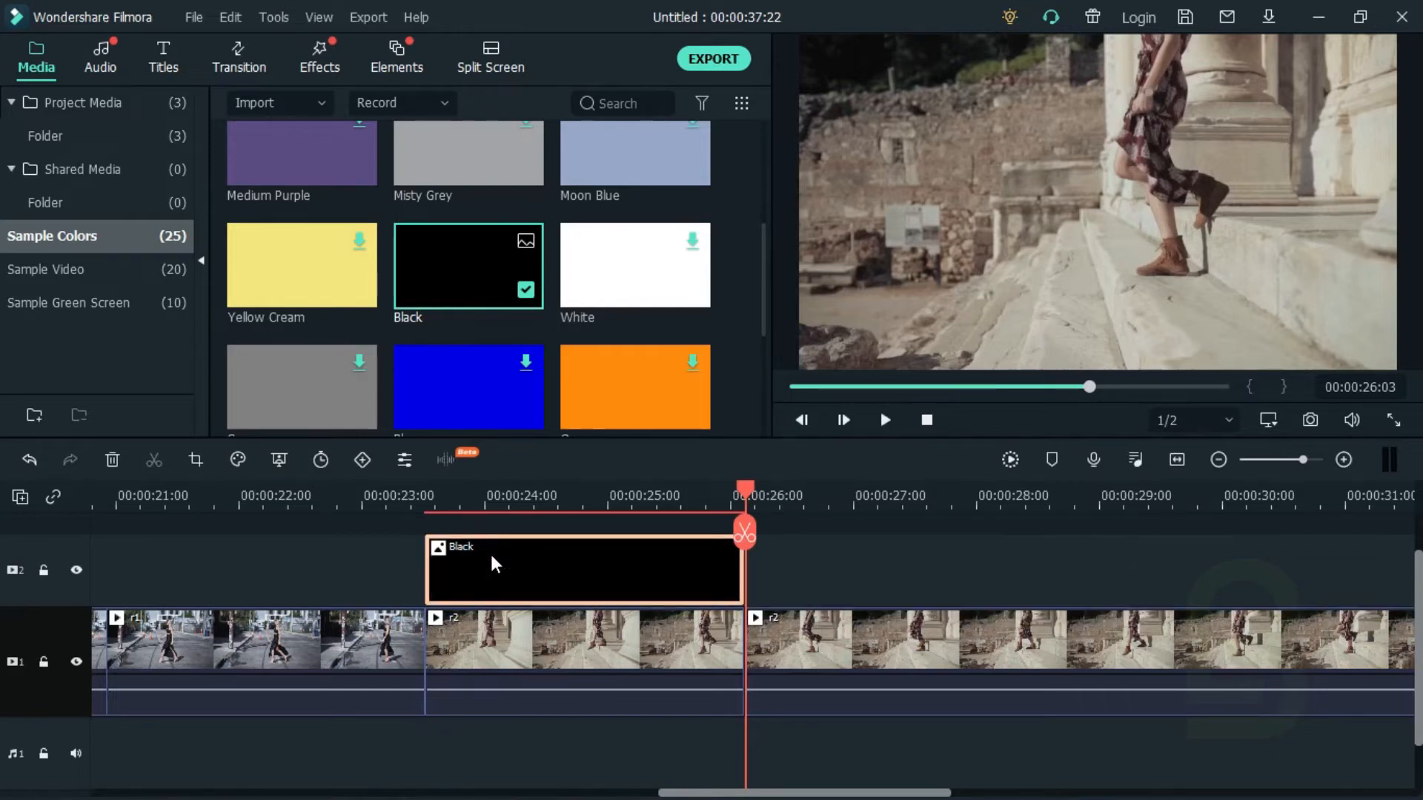
key(Delete)
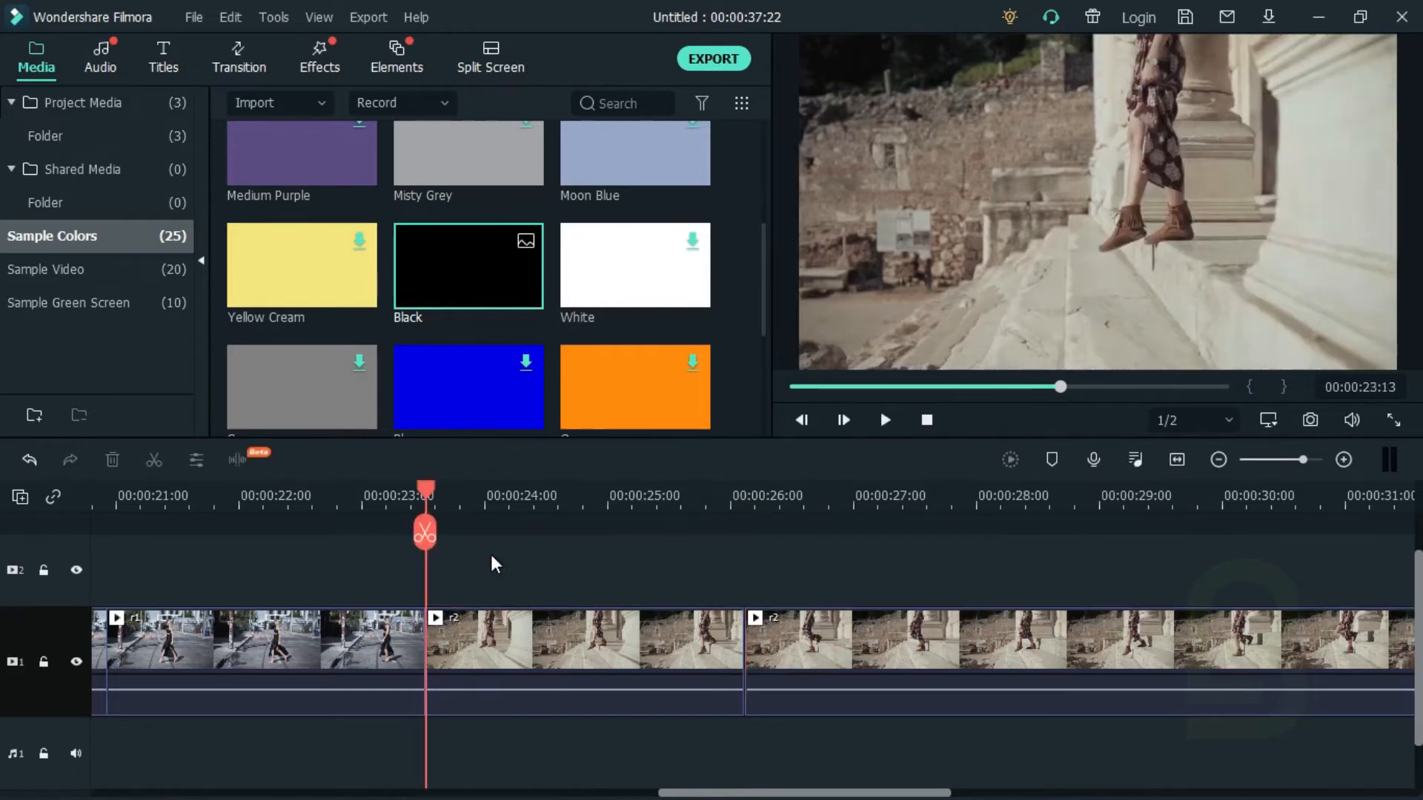
Step: Set the speed of the first clip's short end segment to 11x using Speed and Duration
click(1298, 461)
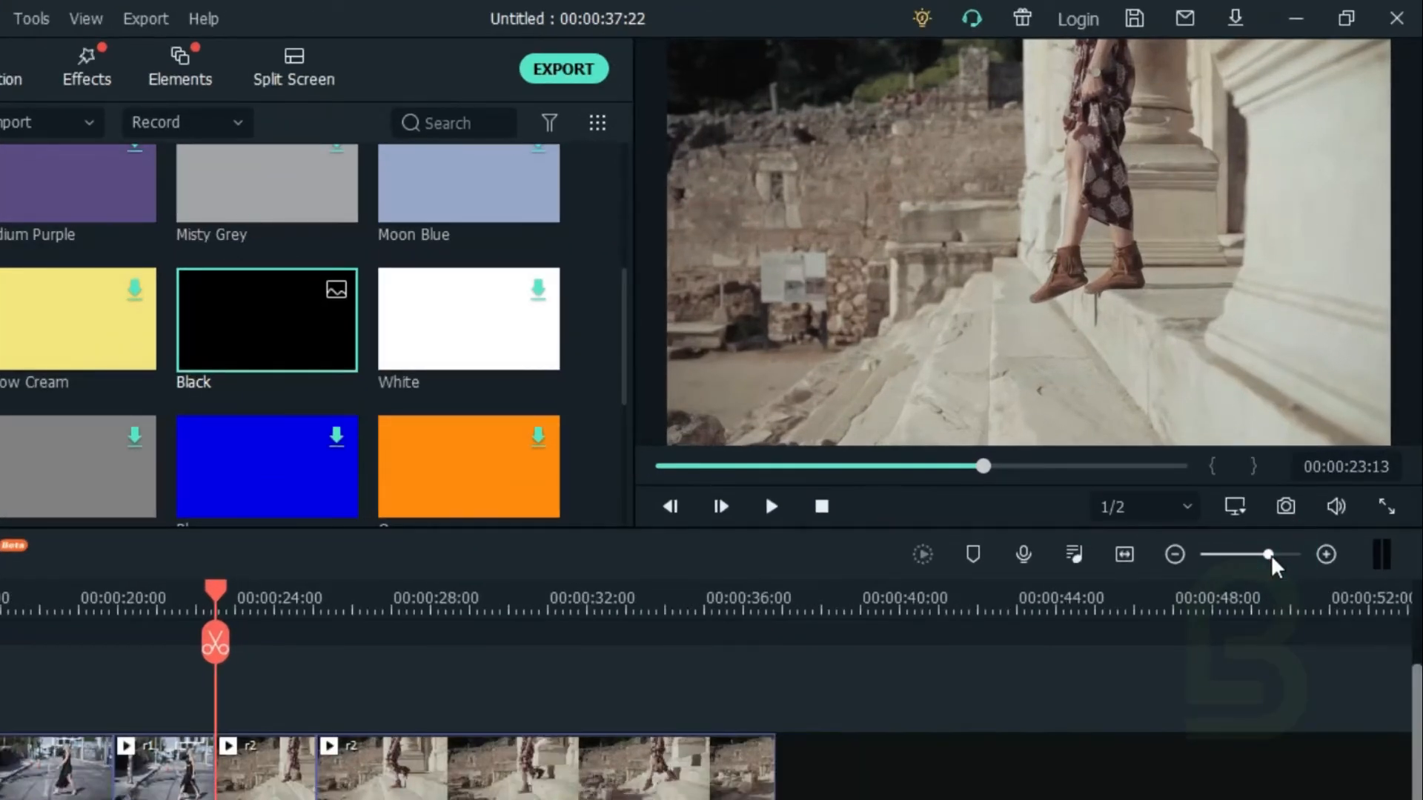
drag(1267, 554, 1265, 571)
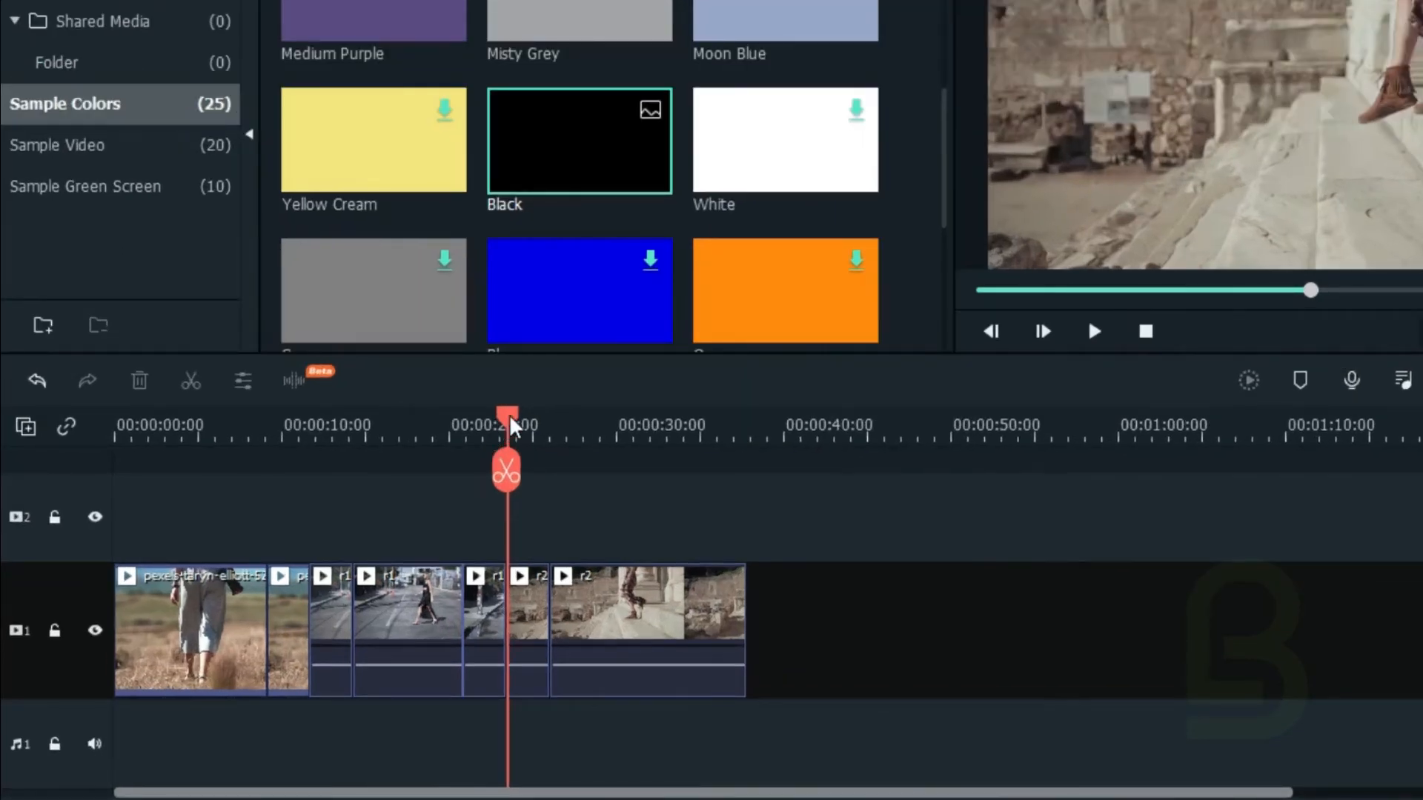
drag(511, 426, 287, 468)
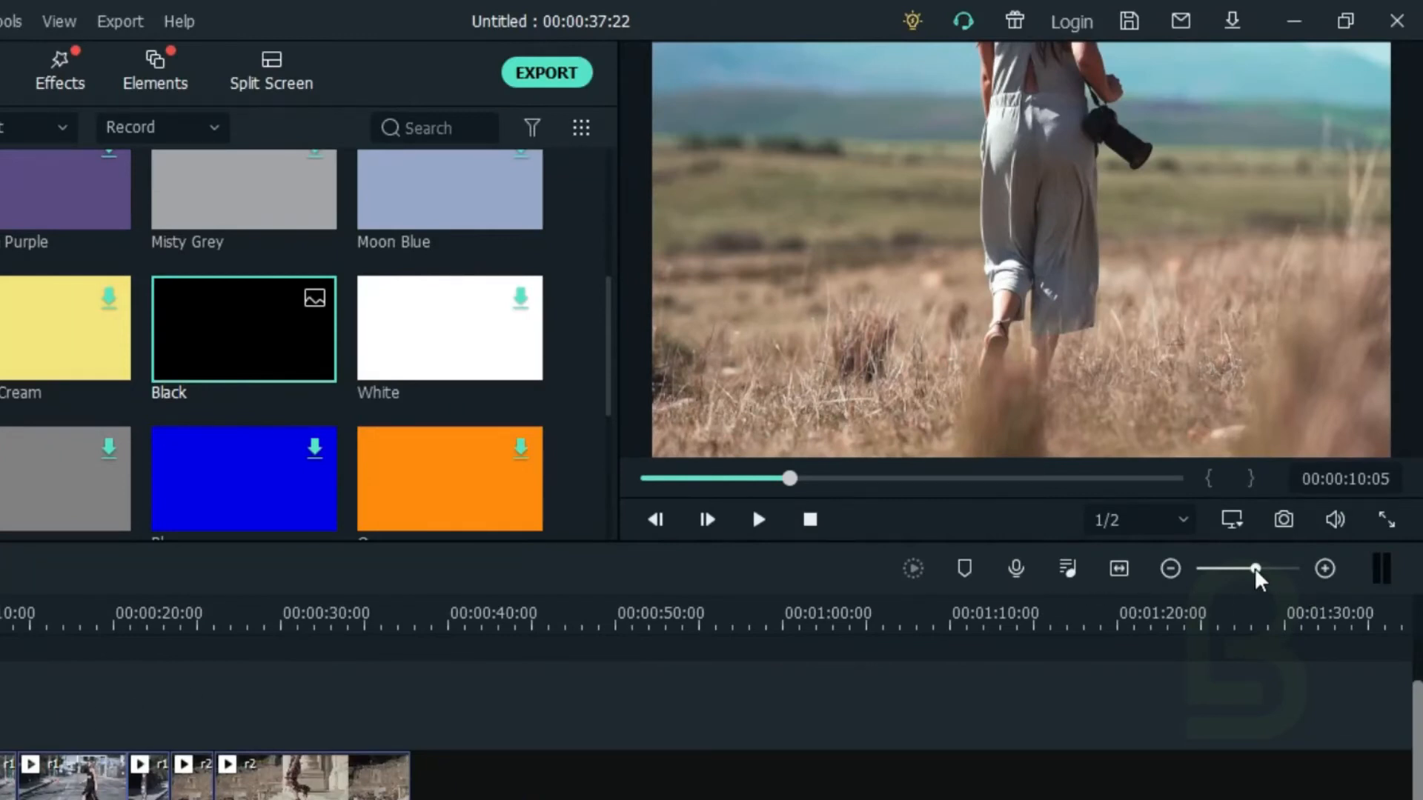
drag(1257, 578, 1272, 580)
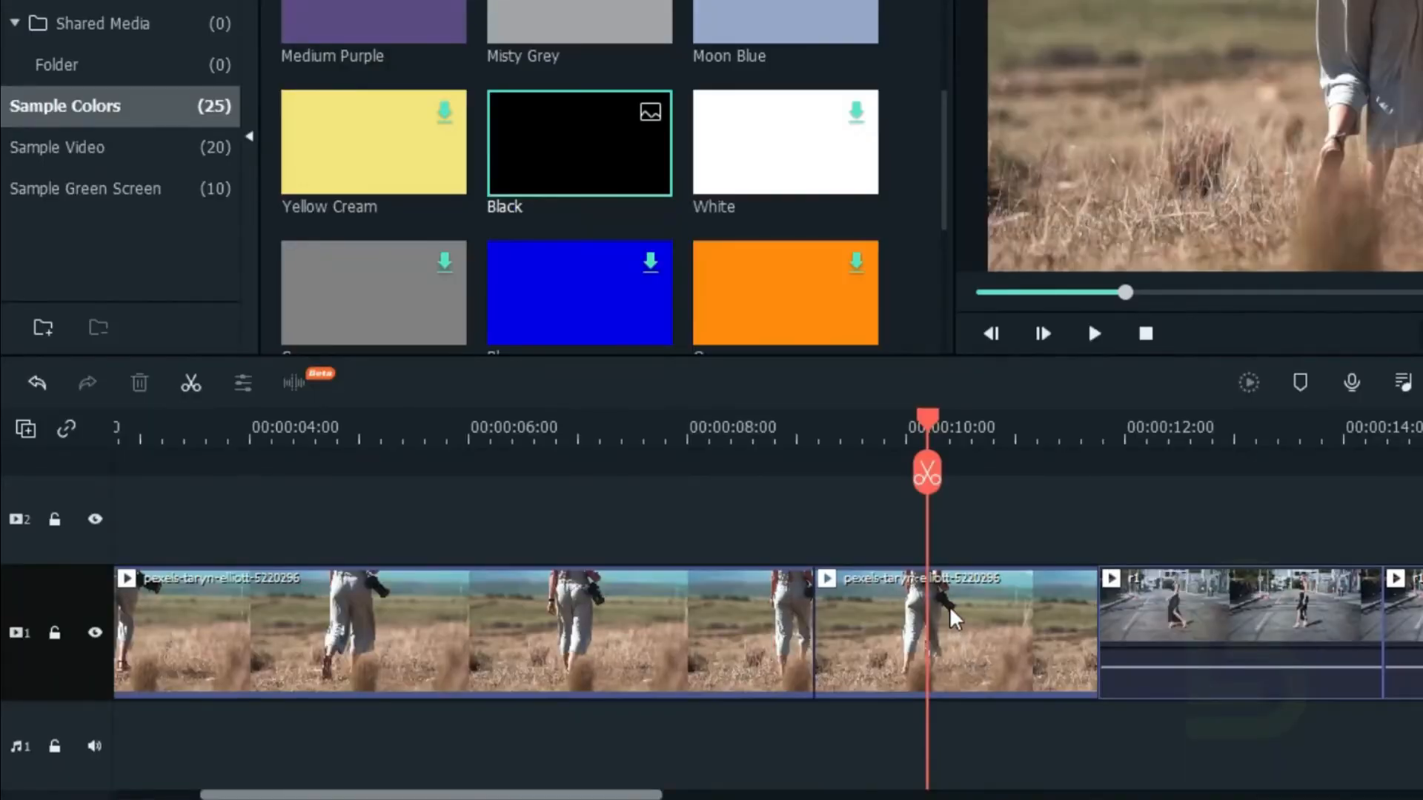
click(986, 626)
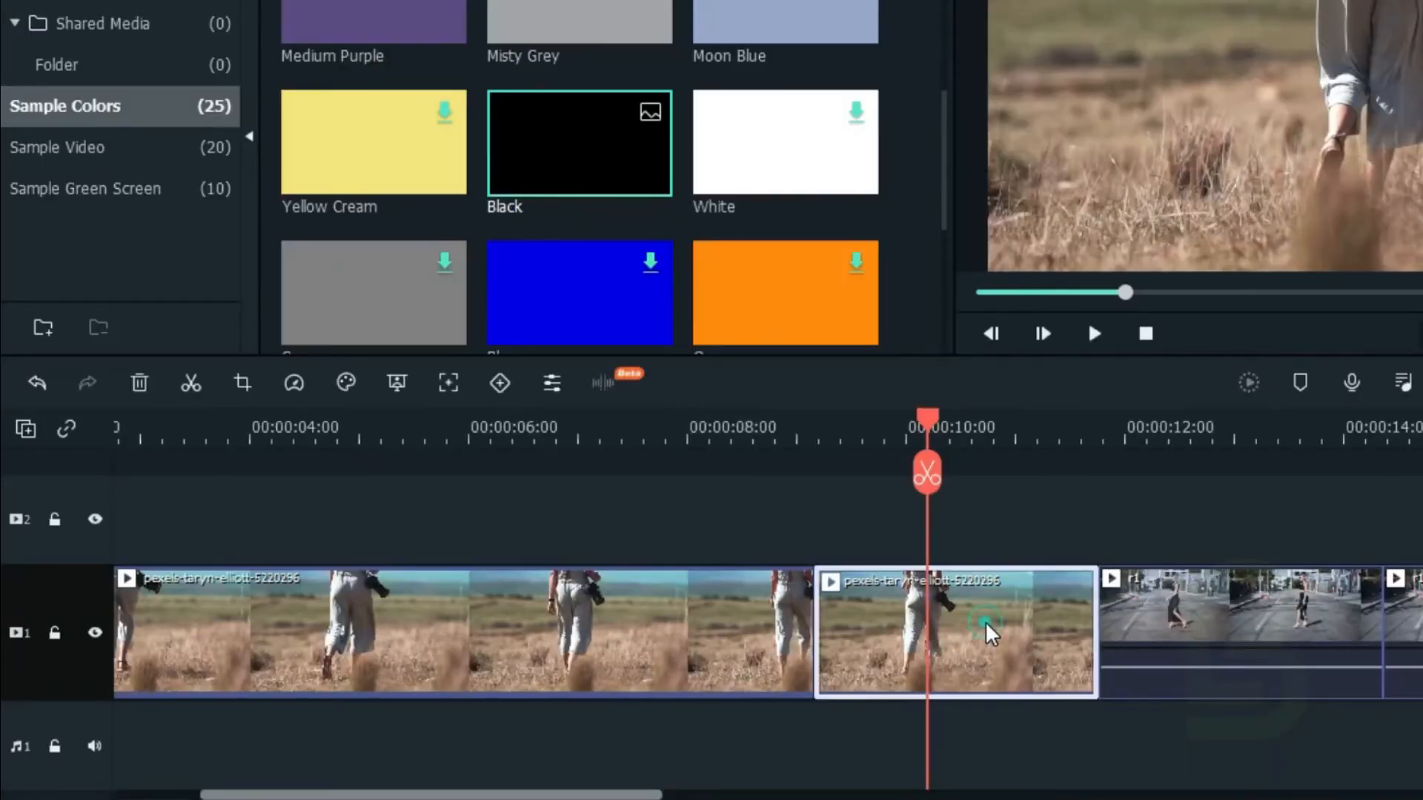
right_click(984, 621)
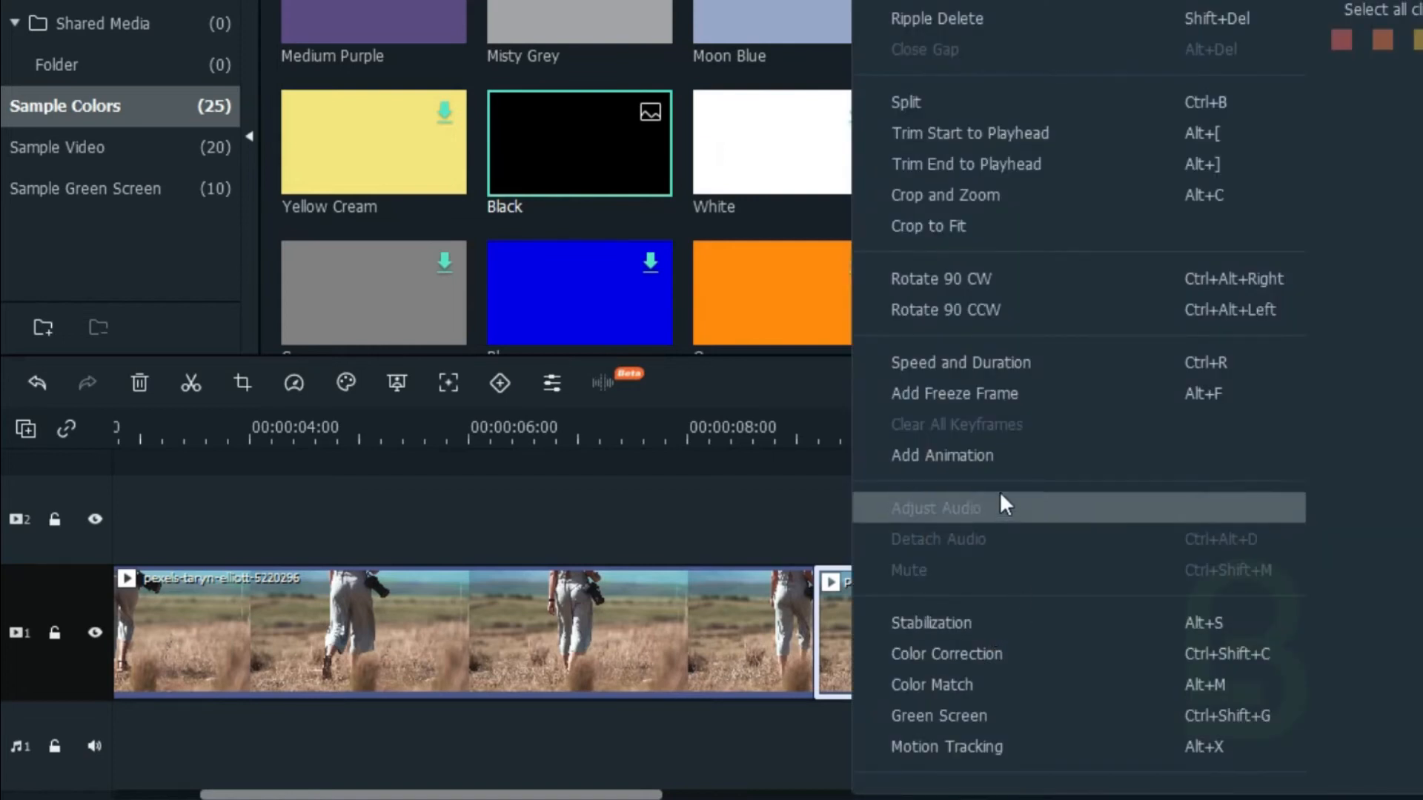
click(975, 366)
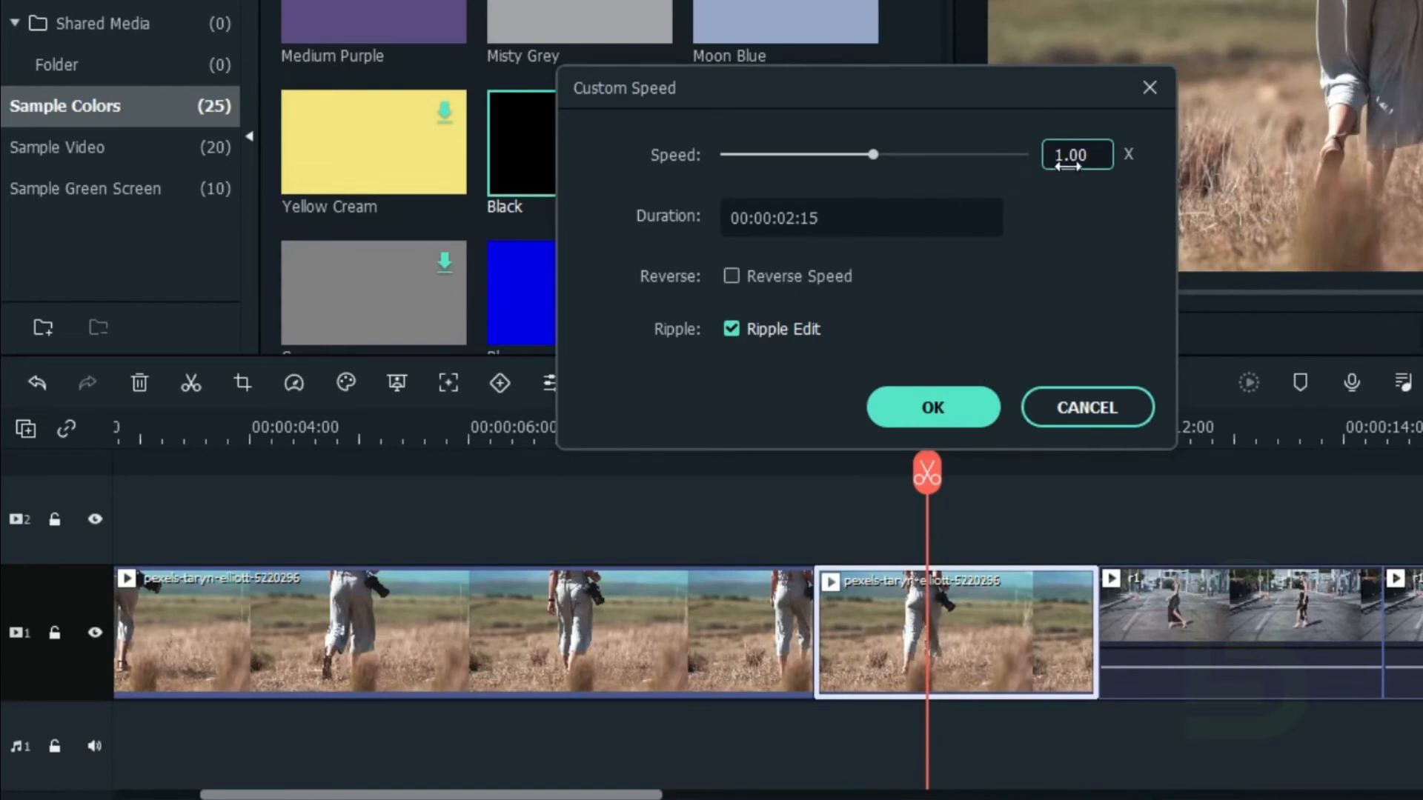
double_click(1081, 156)
text(11)
click(934, 401)
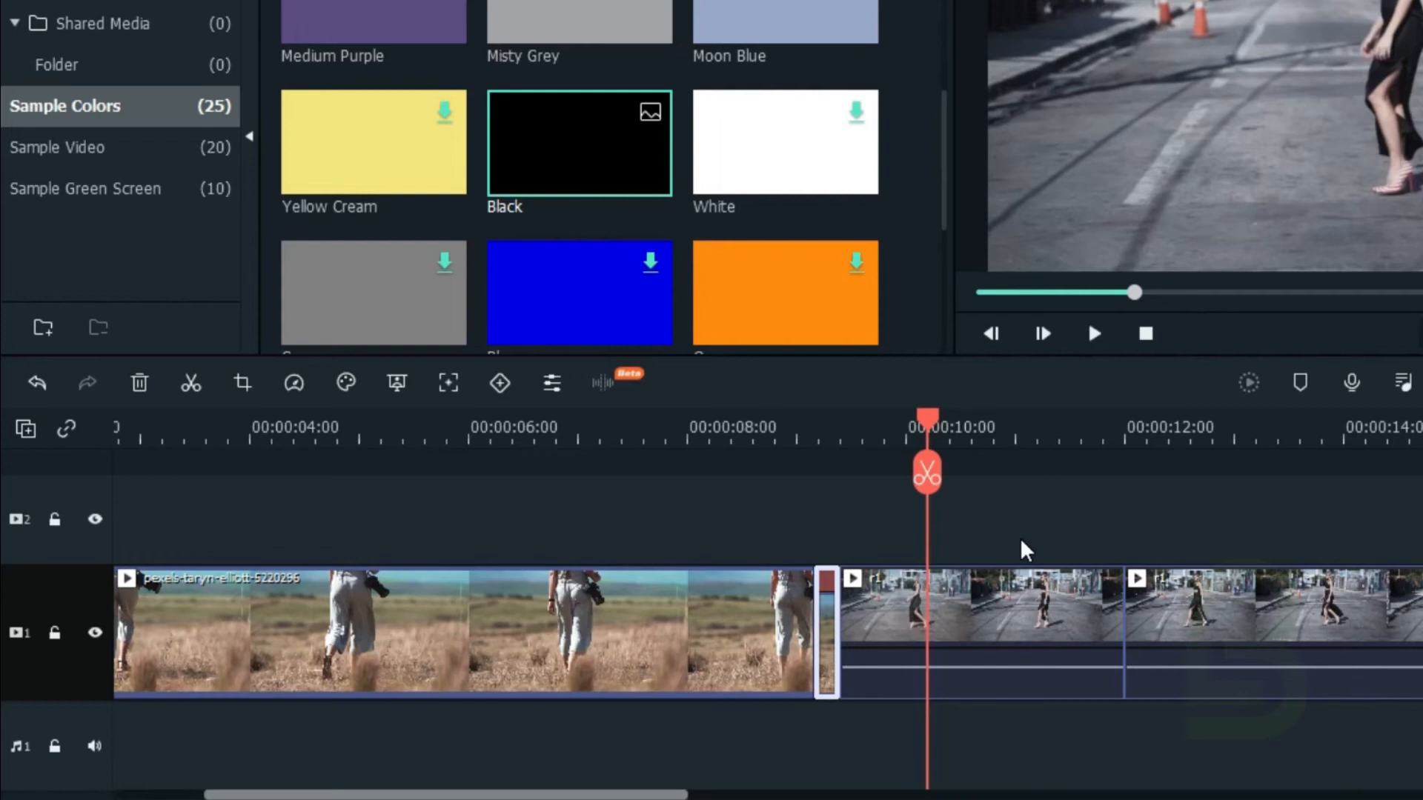
Step: Set the speed of r1's short opening segment to 11x using Speed and Duration, with Ripple Edit on
click(990, 603)
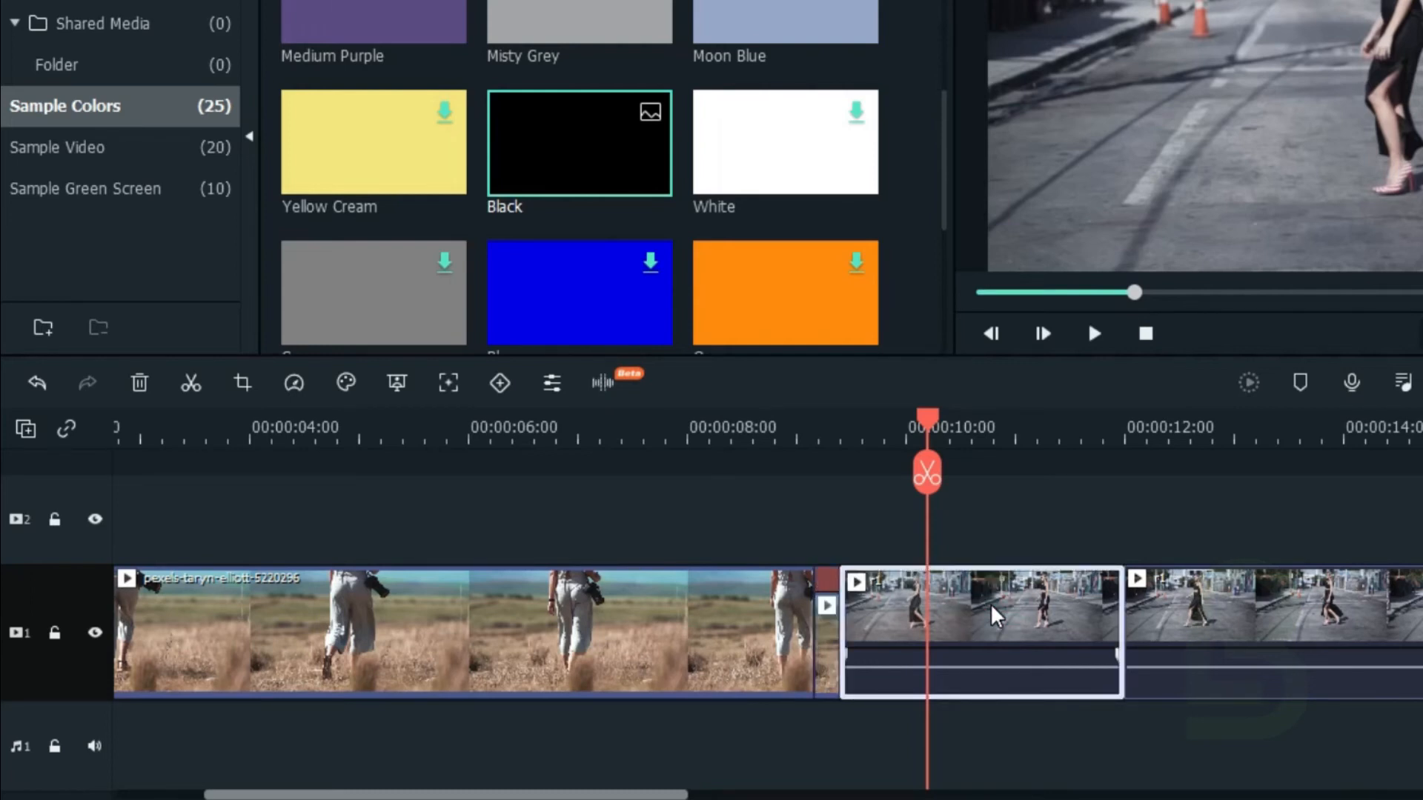
right_click(989, 603)
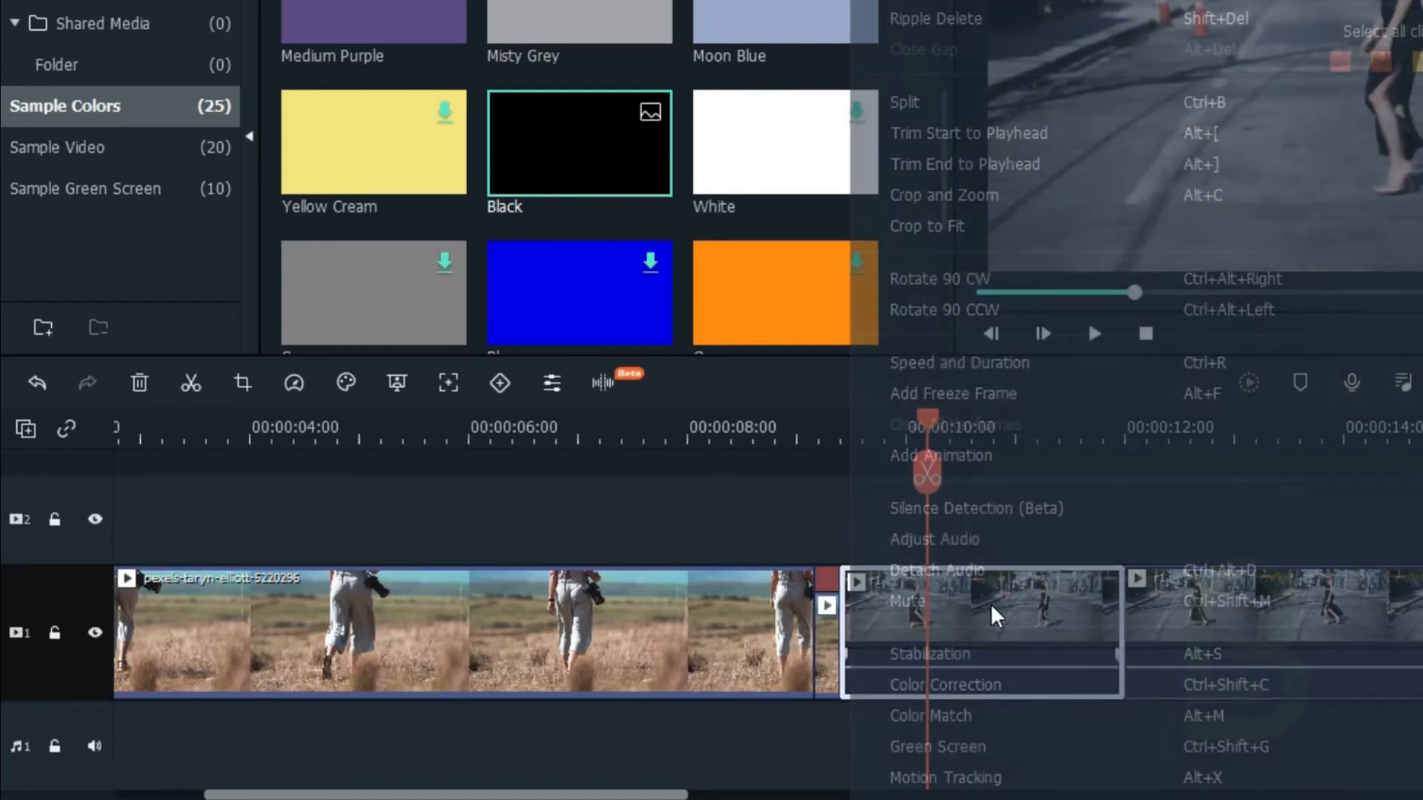
click(952, 368)
double_click(1070, 155)
text(11)
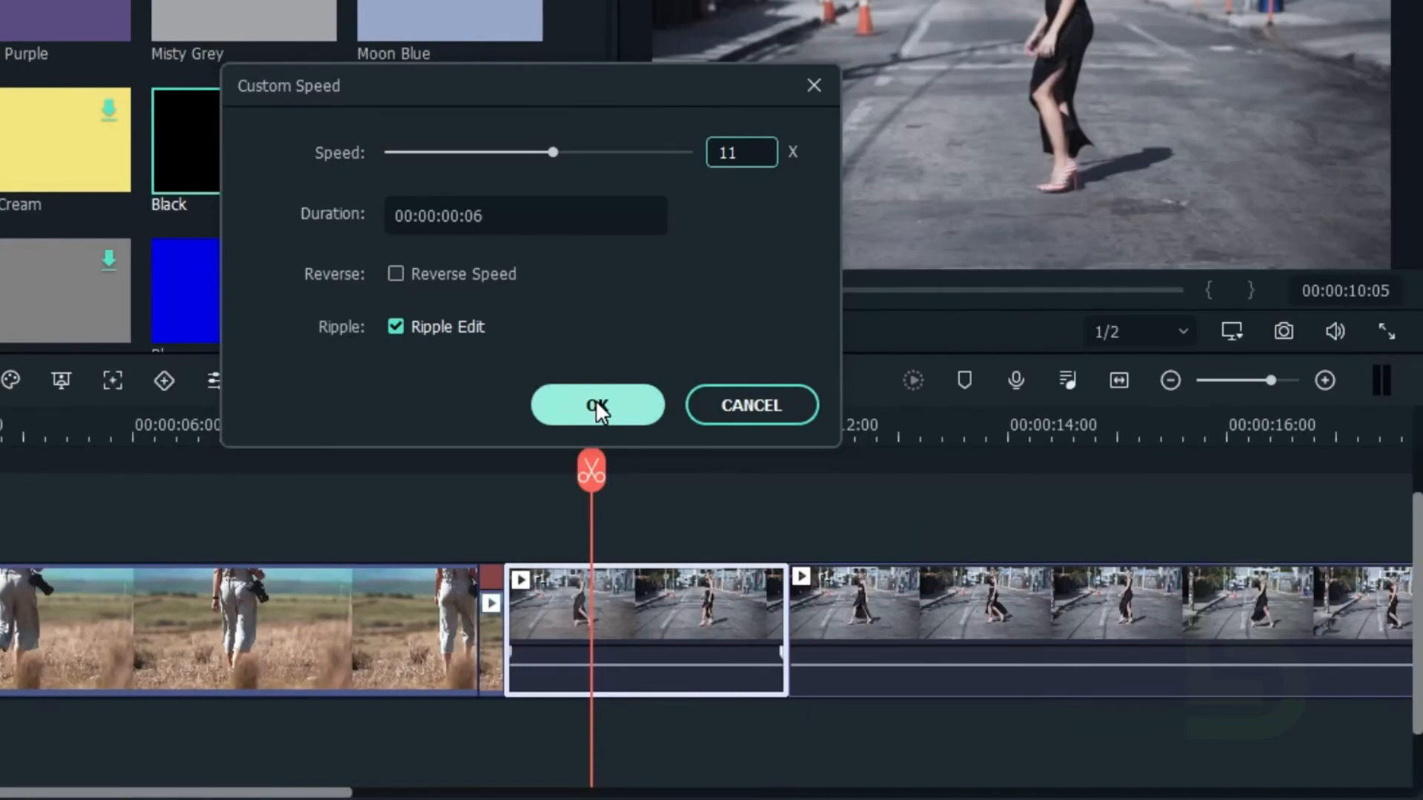
click(596, 408)
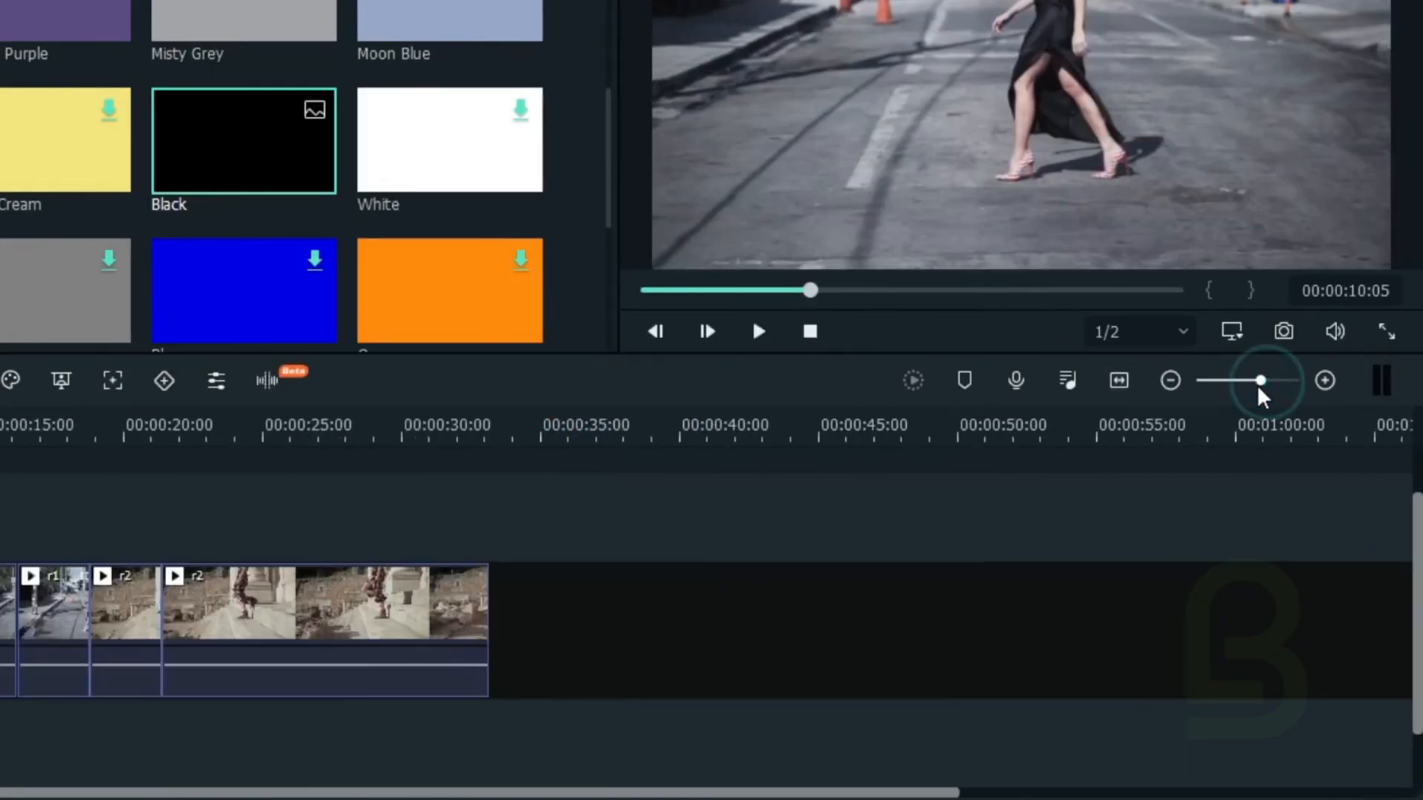
Step: Set the speed of r1's short end segment, just before r2, to 11x using Speed and Duration
drag(1269, 380, 1263, 380)
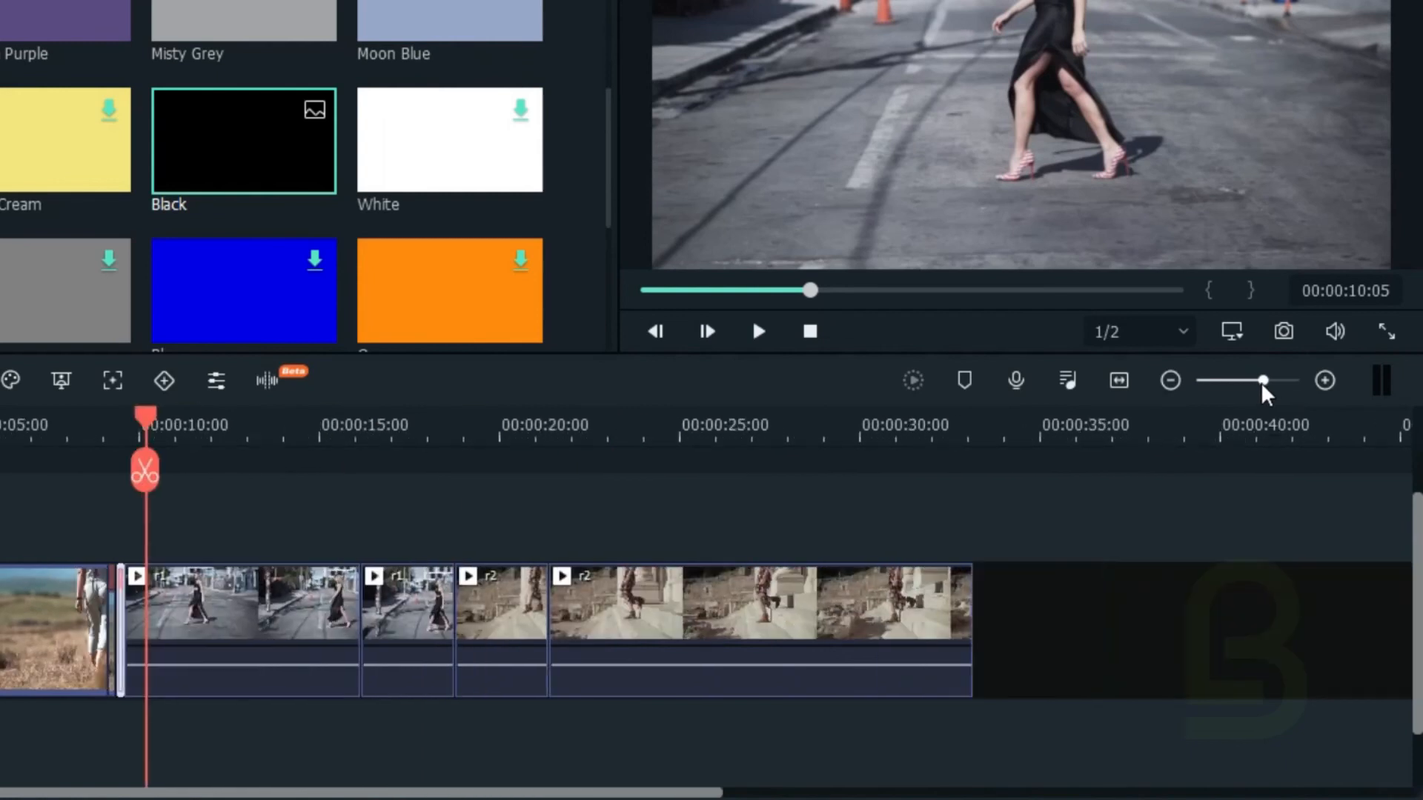
drag(144, 415, 282, 415)
drag(282, 504, 415, 527)
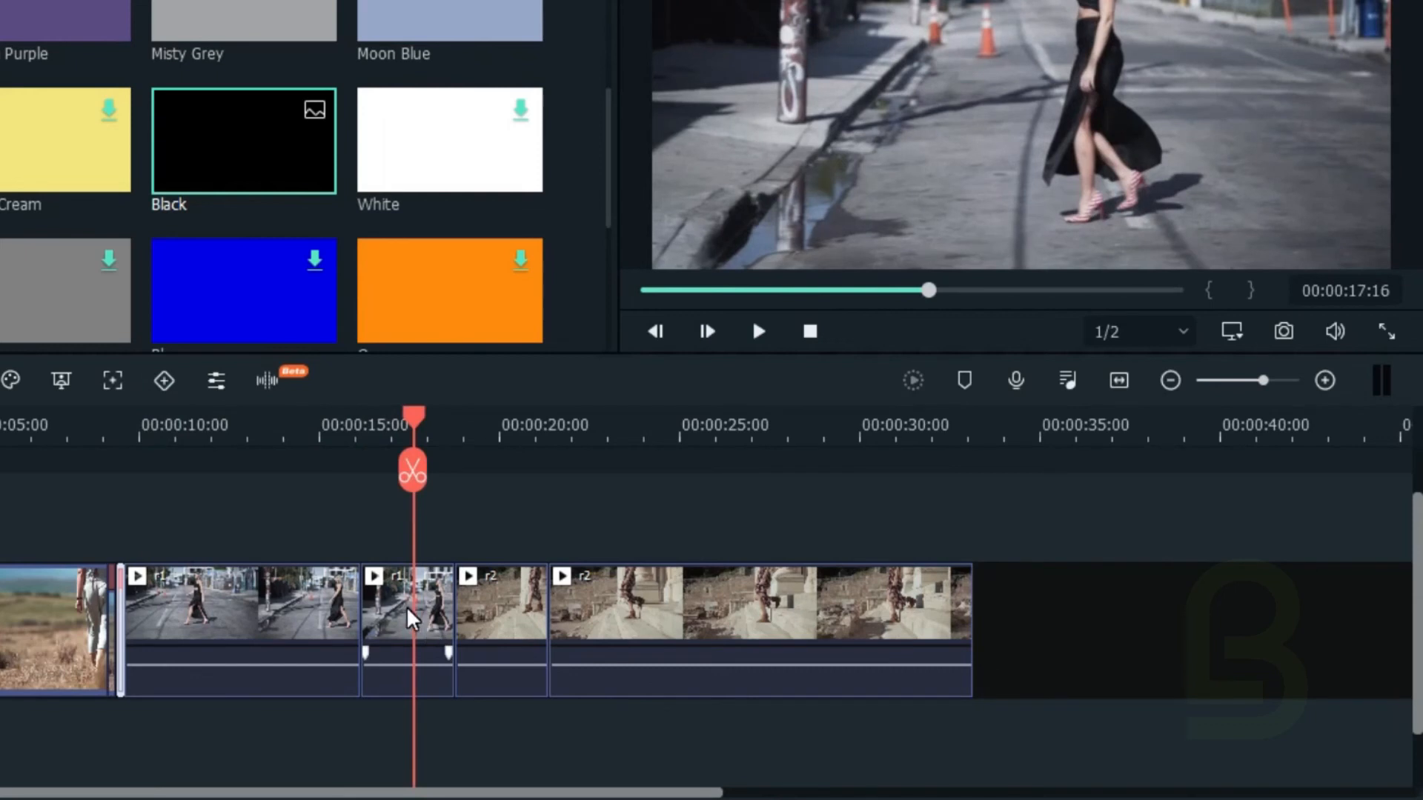
click(409, 617)
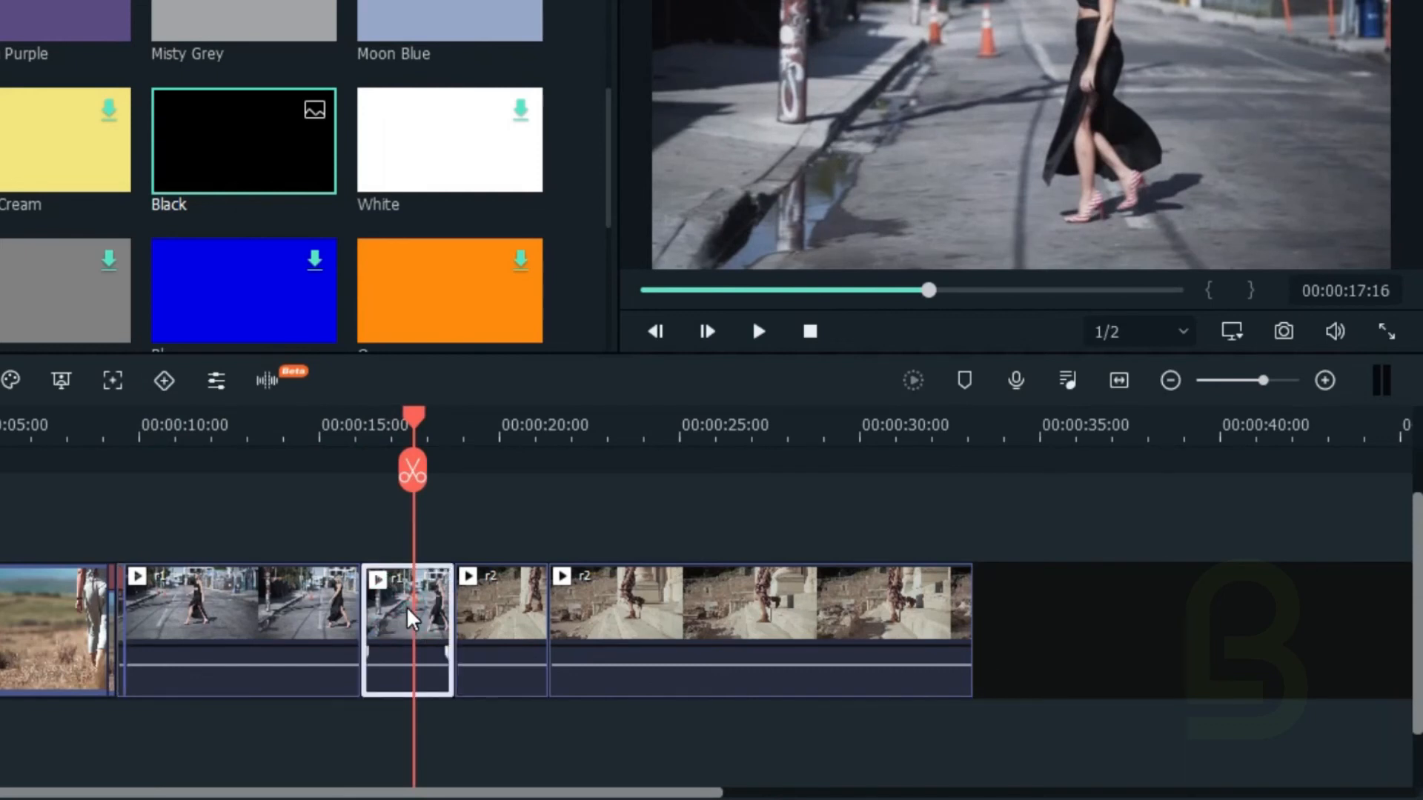
right_click(406, 606)
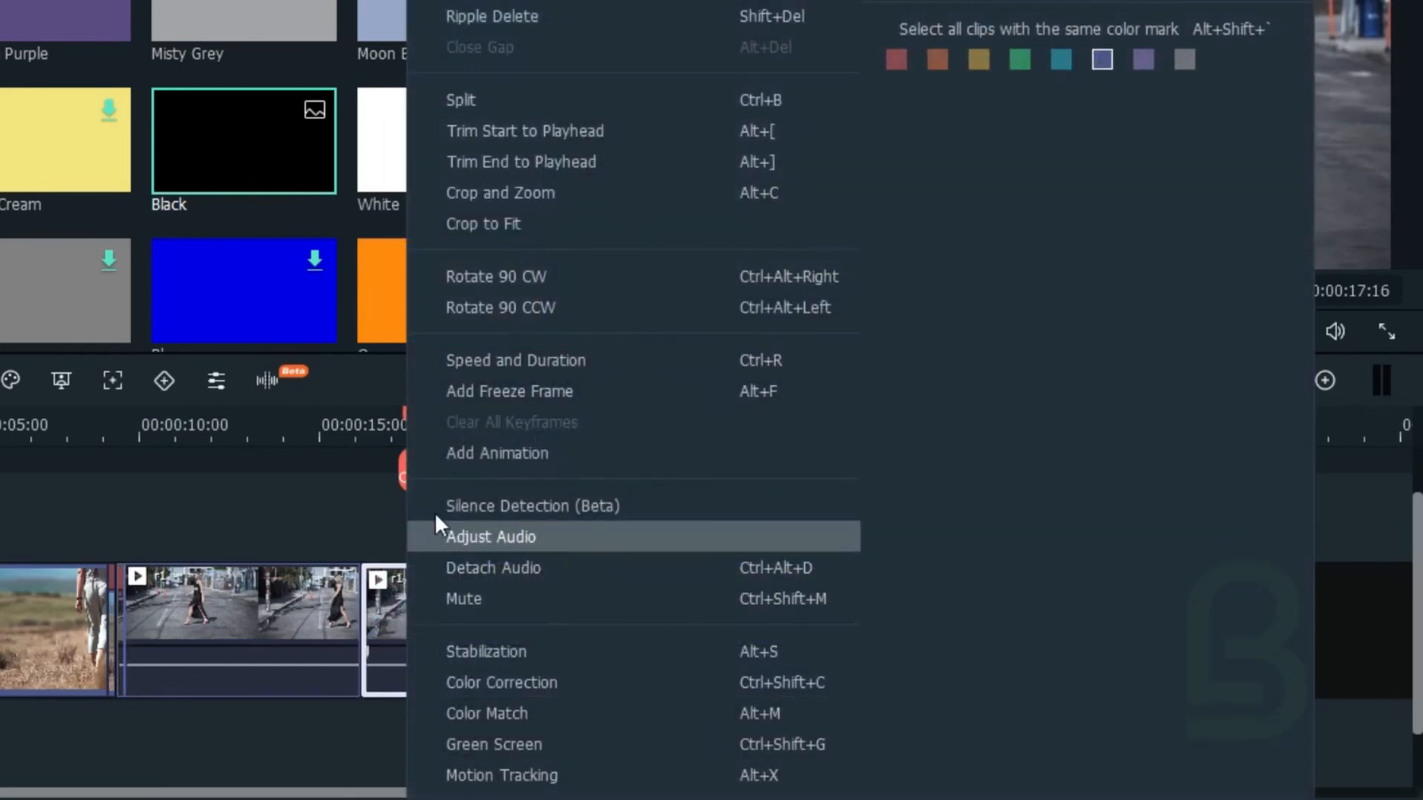
click(477, 360)
double_click(732, 154)
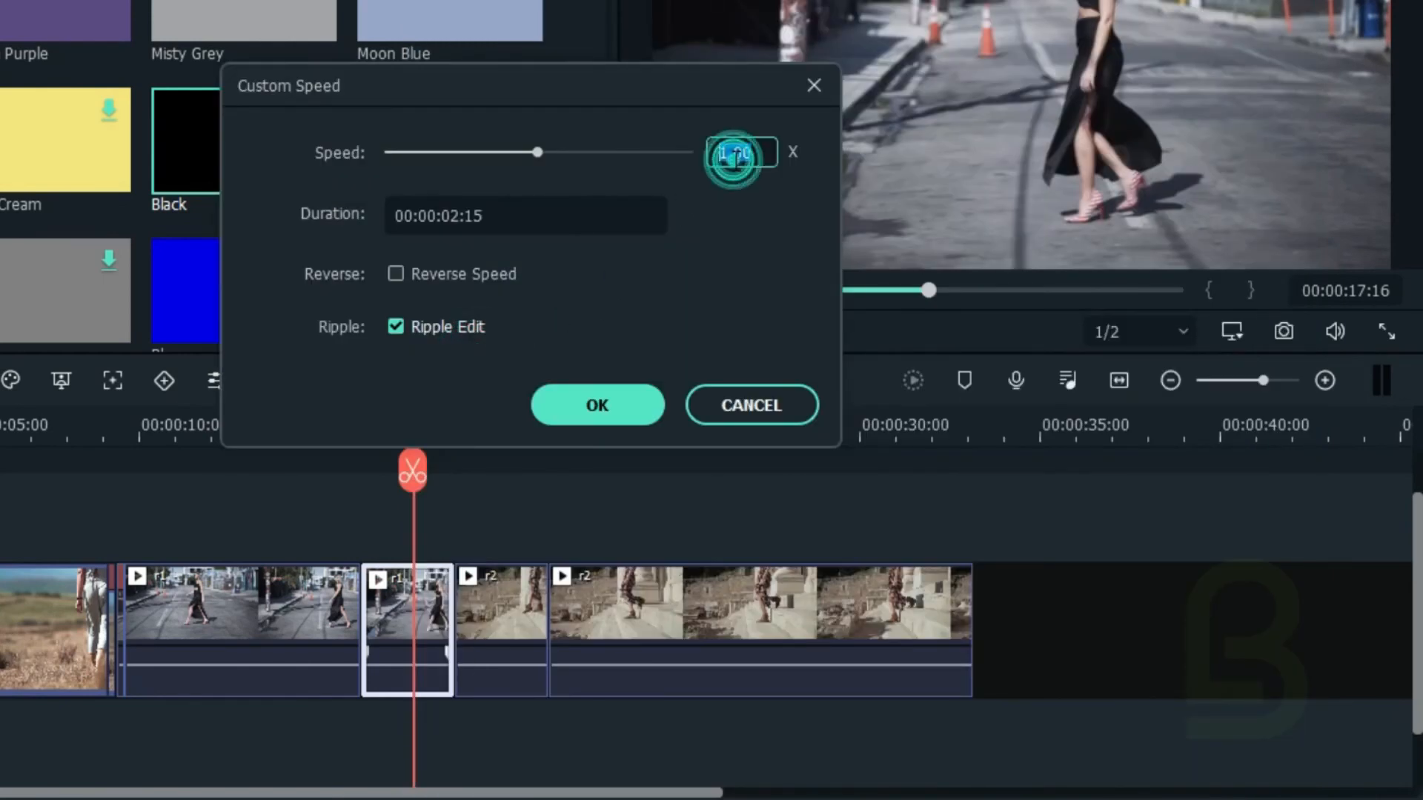
text(17:1)
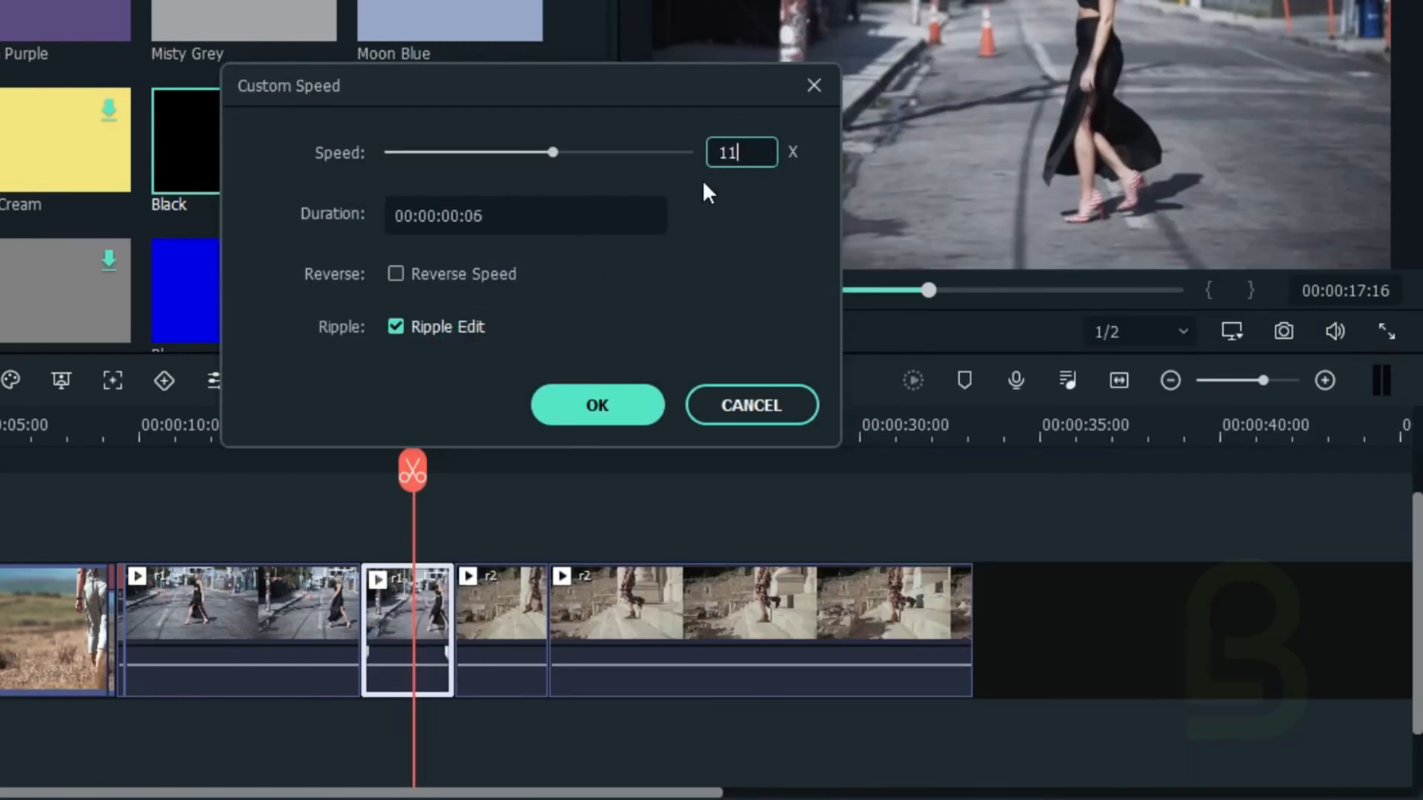
click(573, 405)
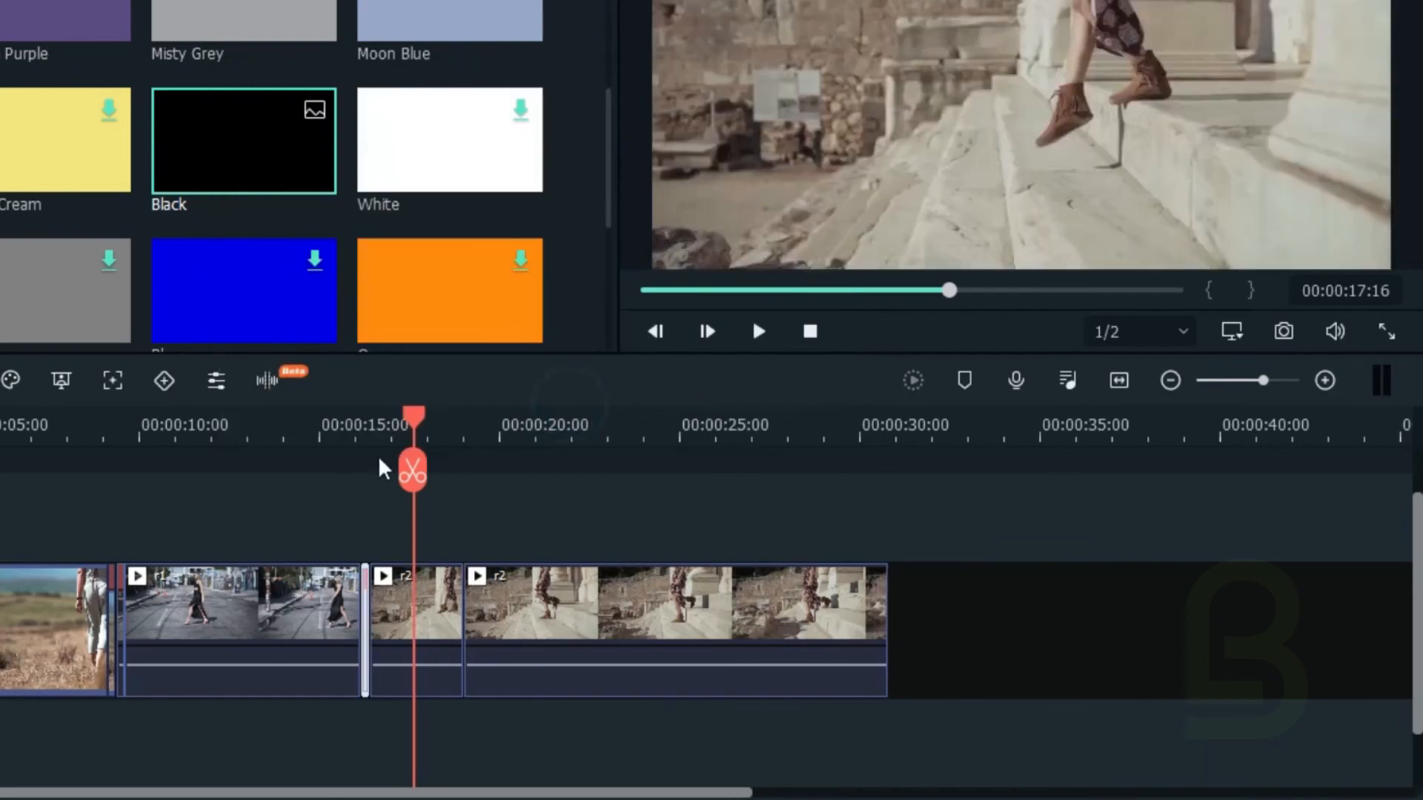
Step: Set the speed of r2's short opening segment to 11x using Speed and Duration
click(420, 602)
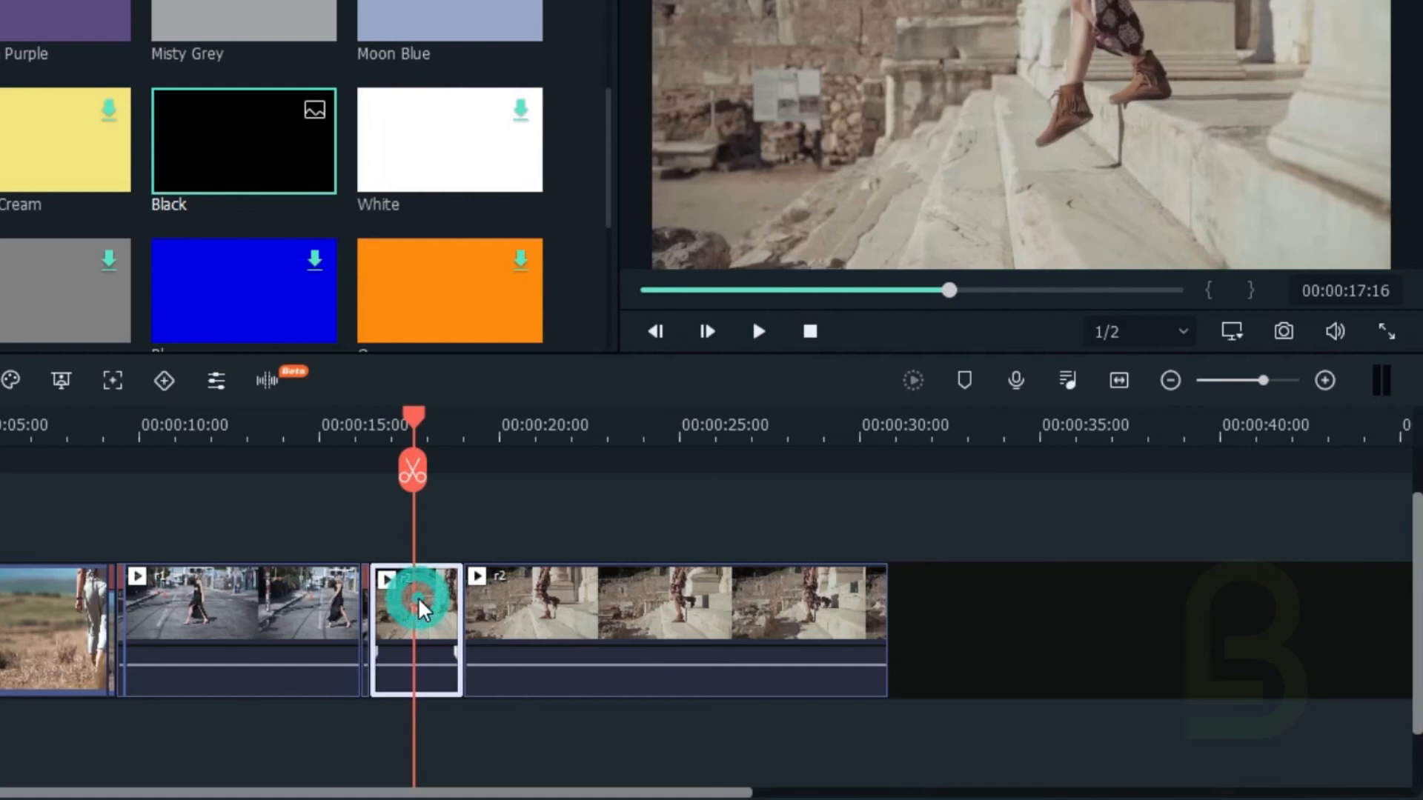
right_click(421, 604)
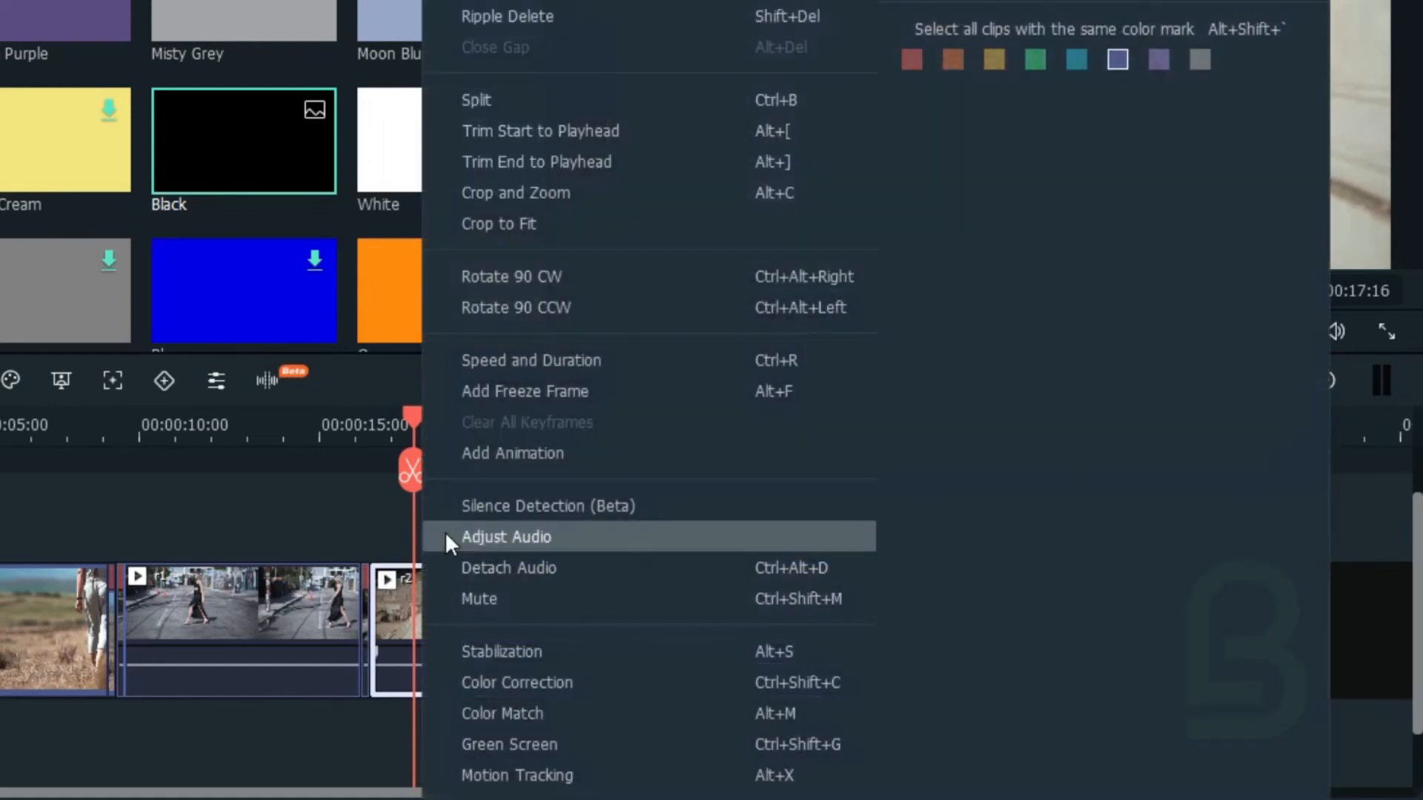
click(499, 362)
click(735, 157)
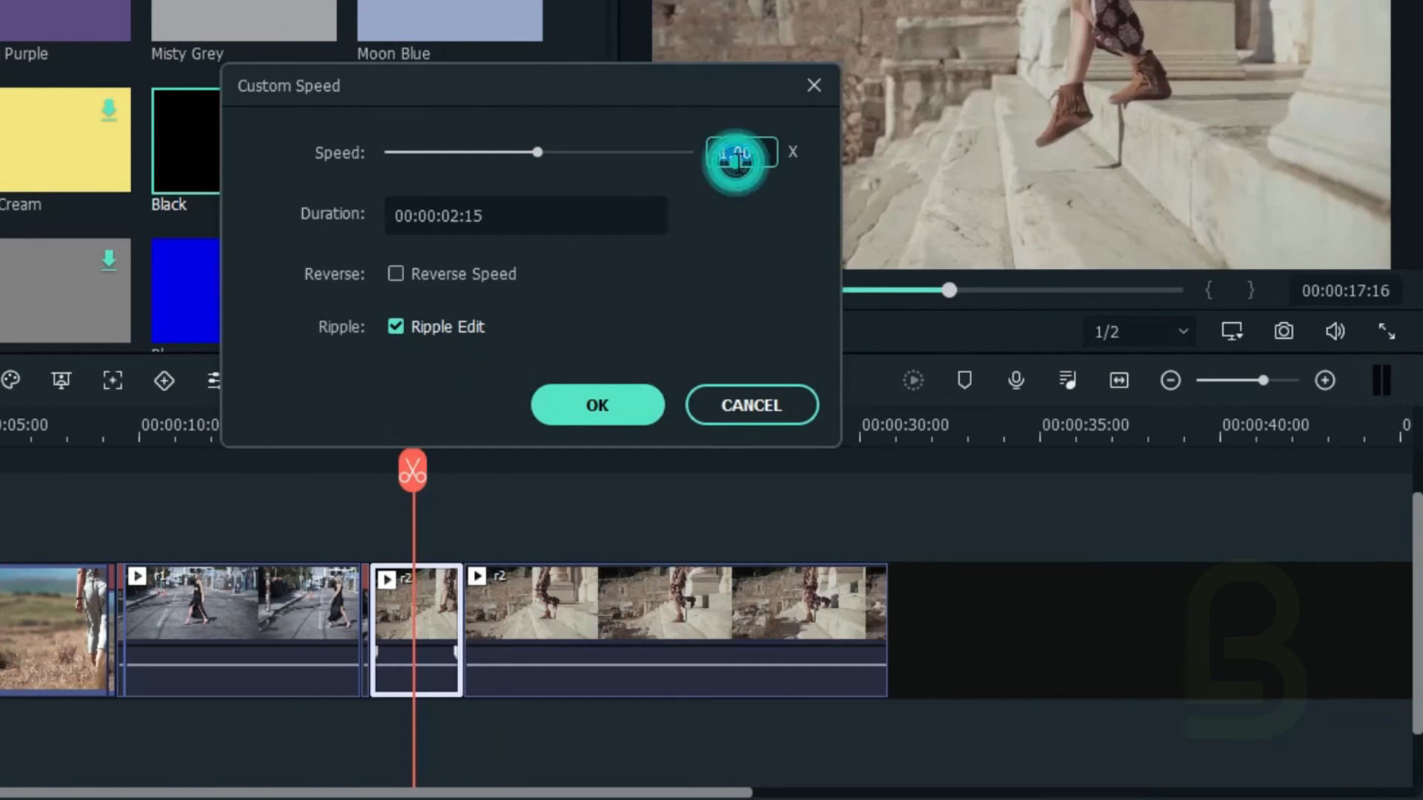
text(11)
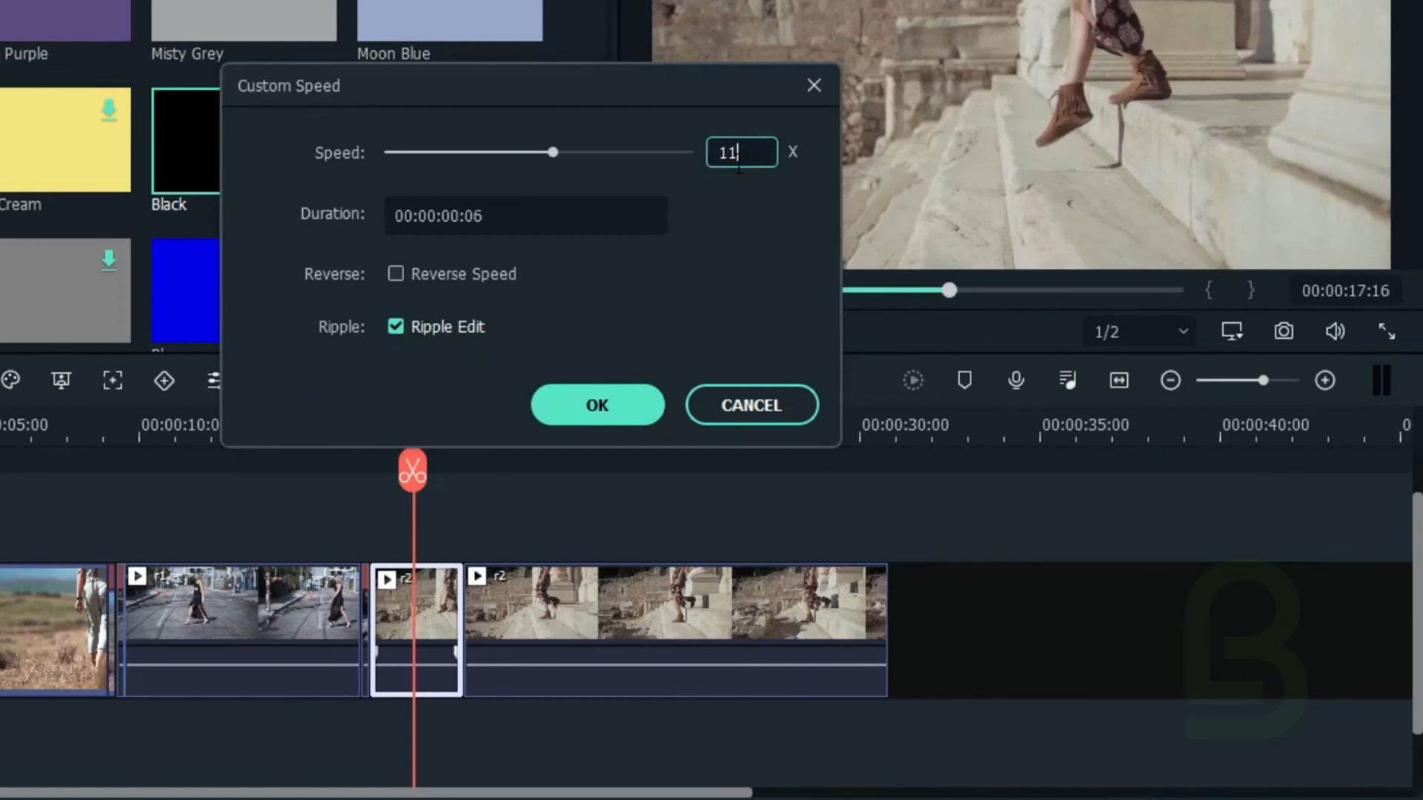
click(591, 410)
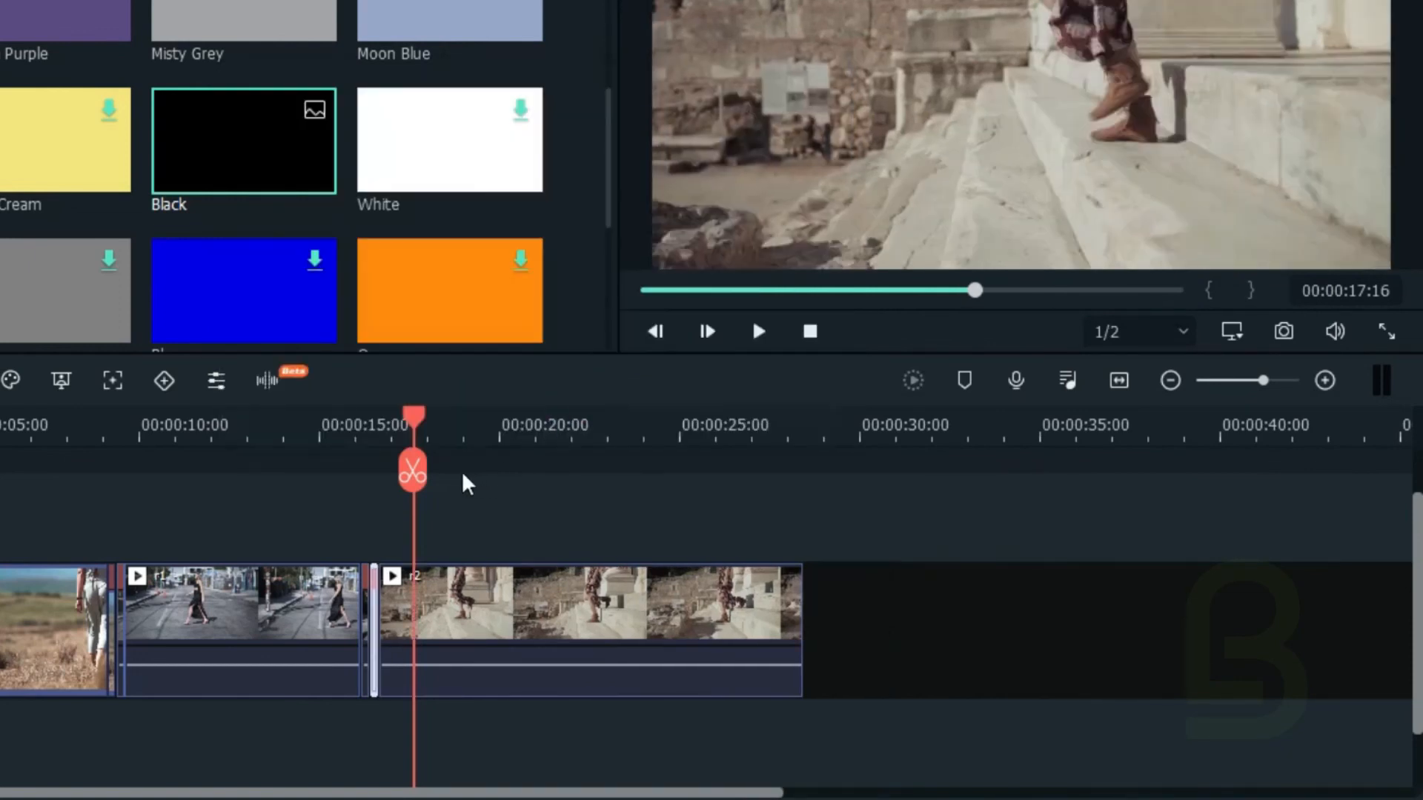
Step: Play back the sped-up transitions from the first clip into r1 and from r1 into r2
click(380, 419)
drag(383, 417, 58, 463)
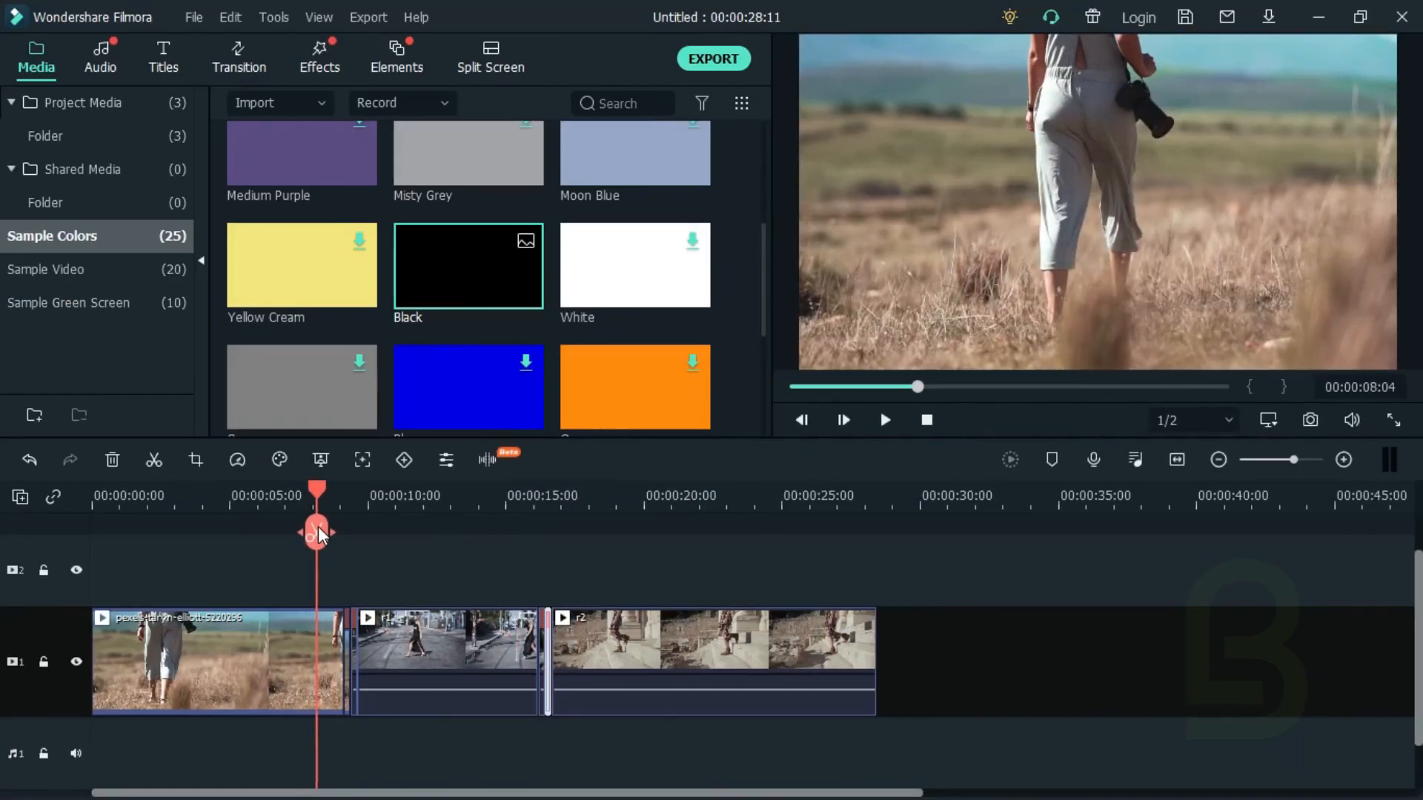
click(891, 417)
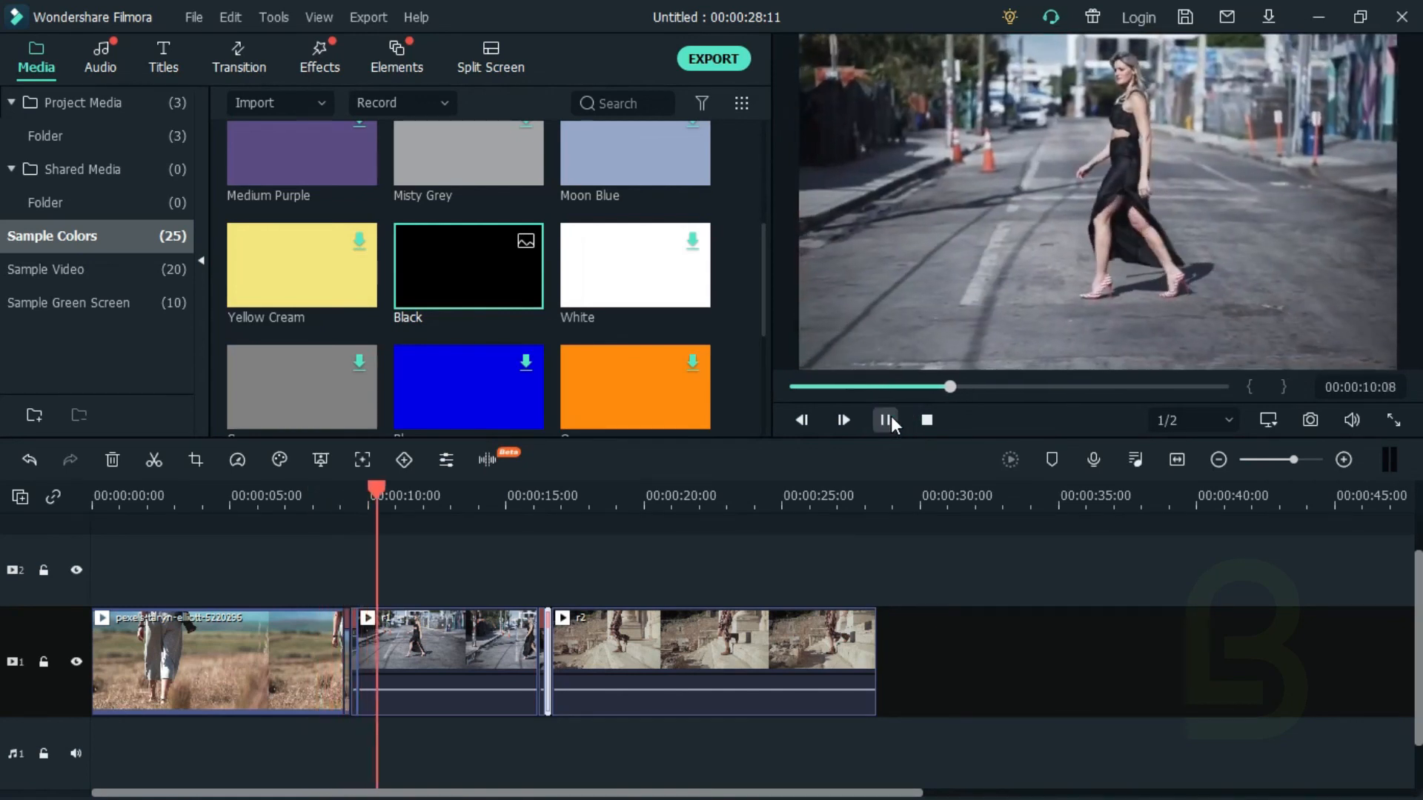
drag(415, 491, 518, 509)
key(space)
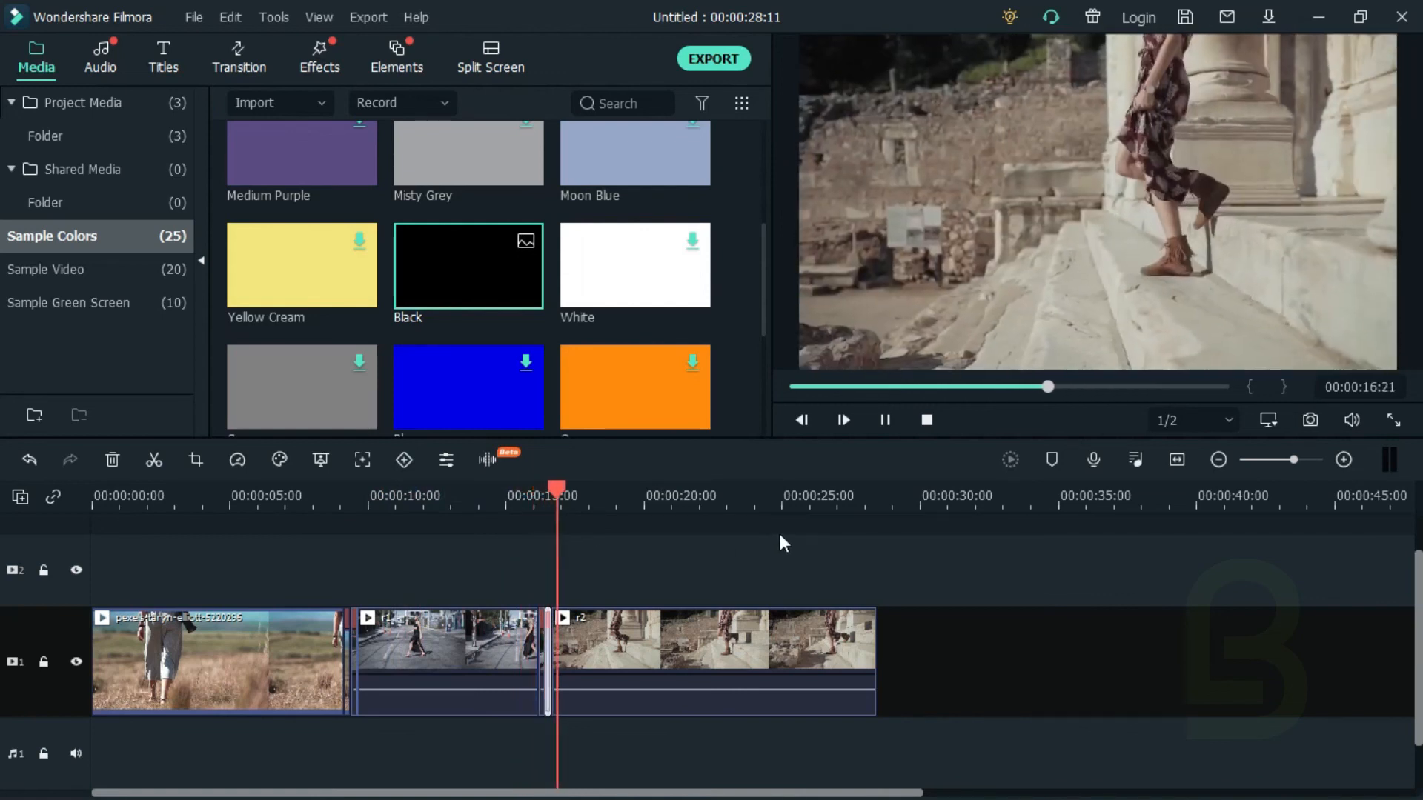
click(880, 419)
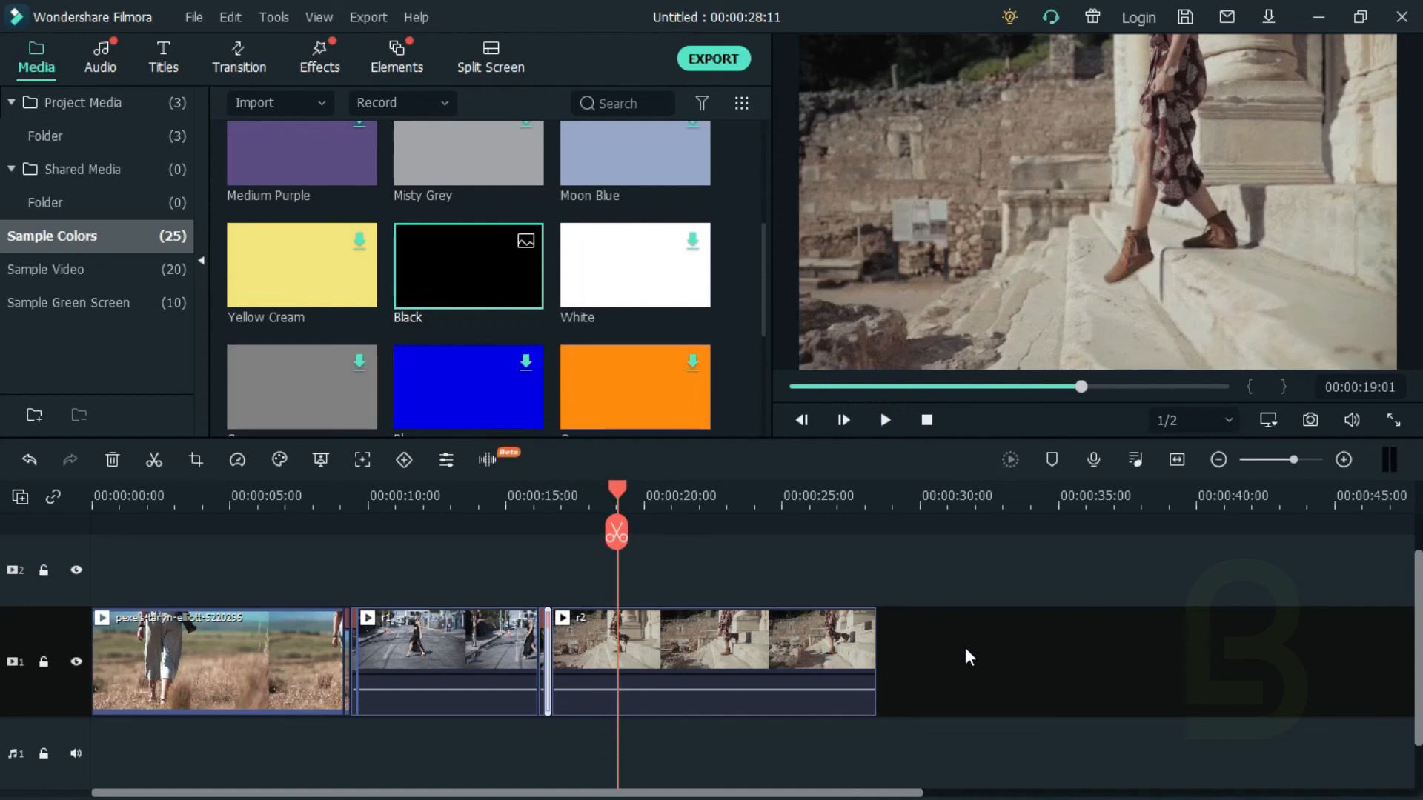